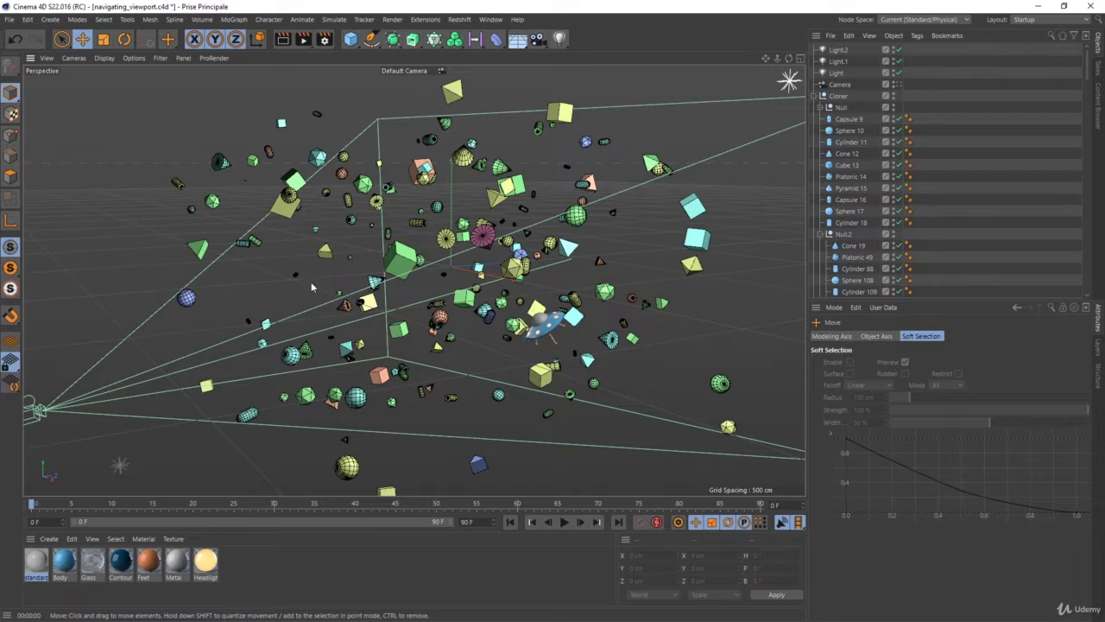
Step: Select the Camera object and alternate the viewport between its view and the default camera to compare them
middle_click_drag(286, 317, 418, 246, "alt")
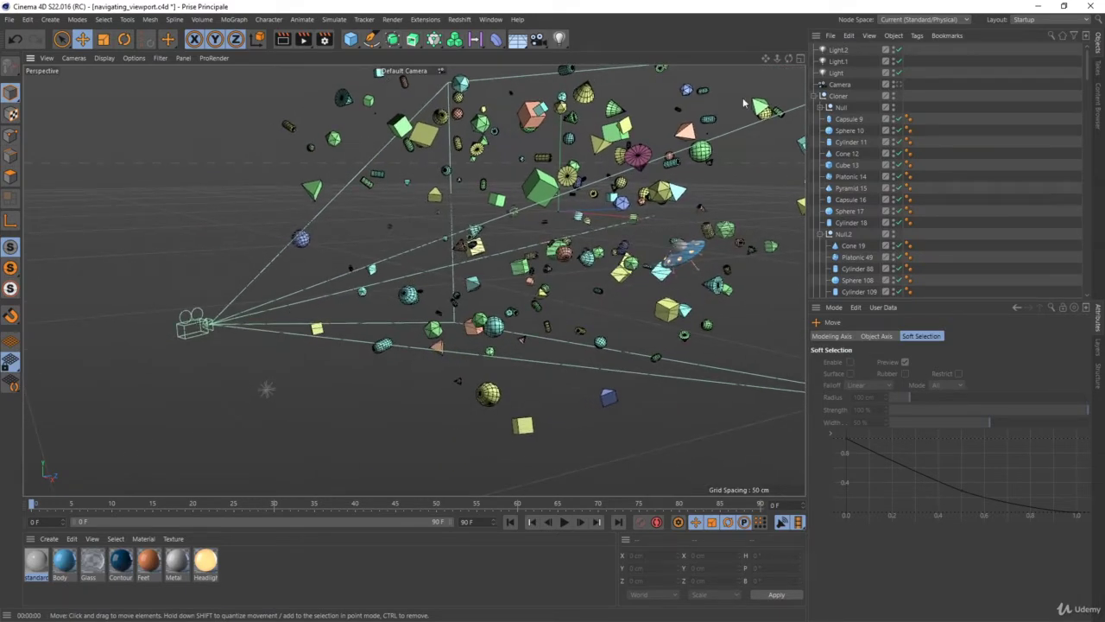
left_click(842, 85)
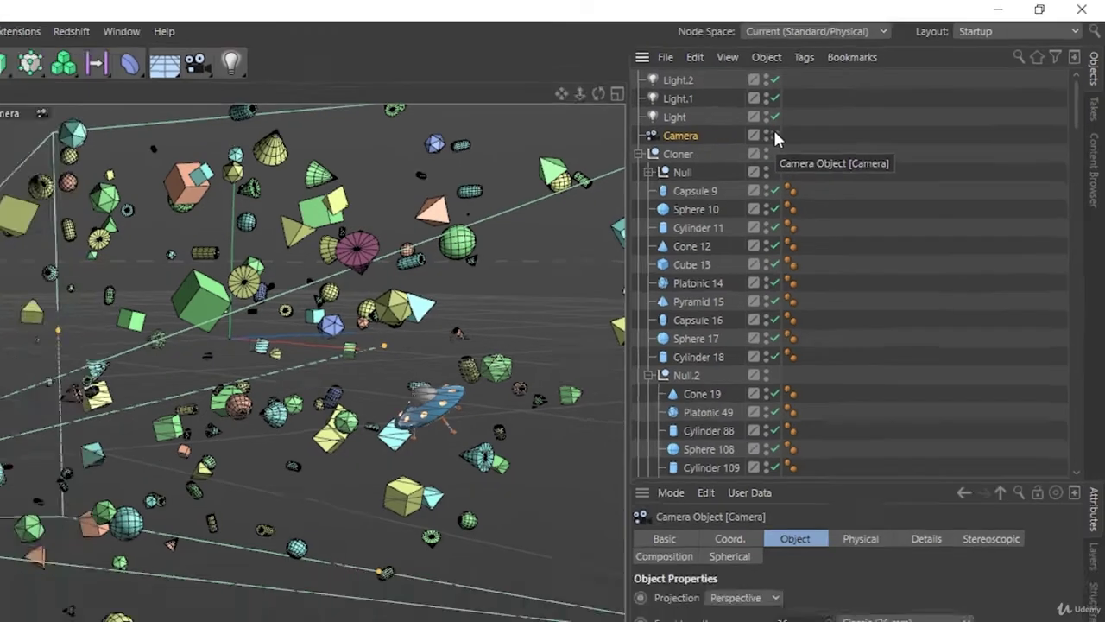
left_click(774, 135)
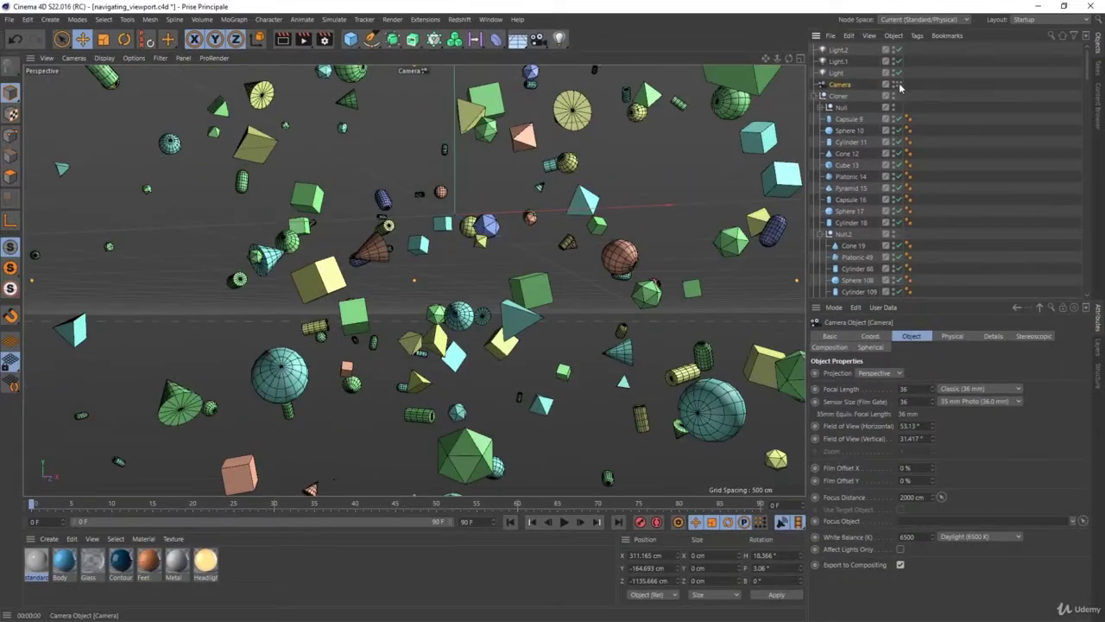
left_click(898, 86)
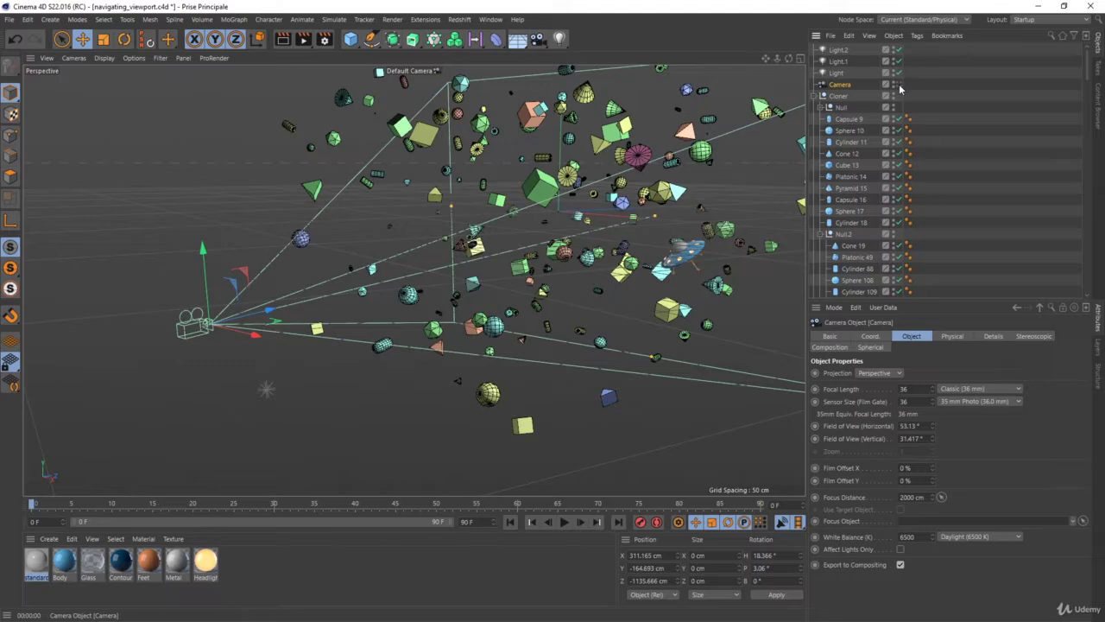
left_click(898, 87)
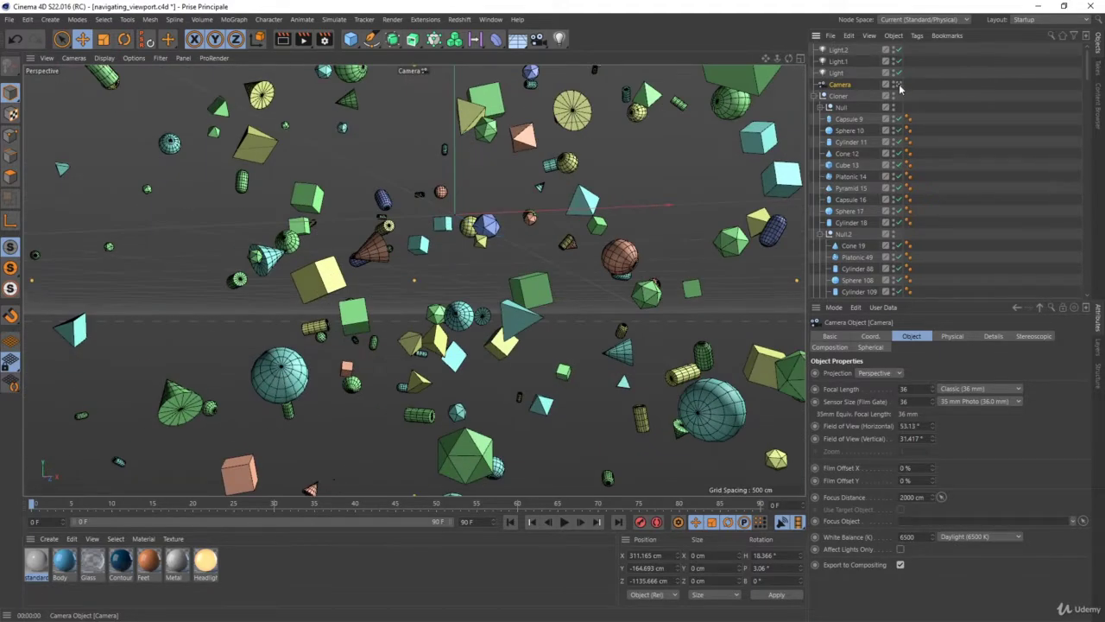
left_click(898, 86)
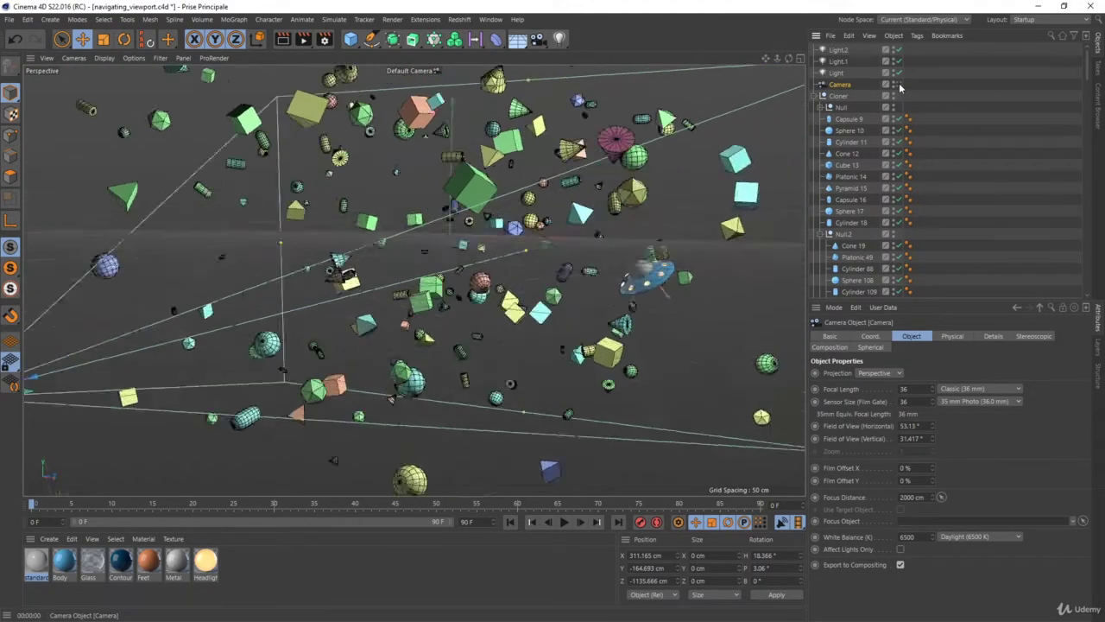
left_click(898, 86)
left_click(898, 87)
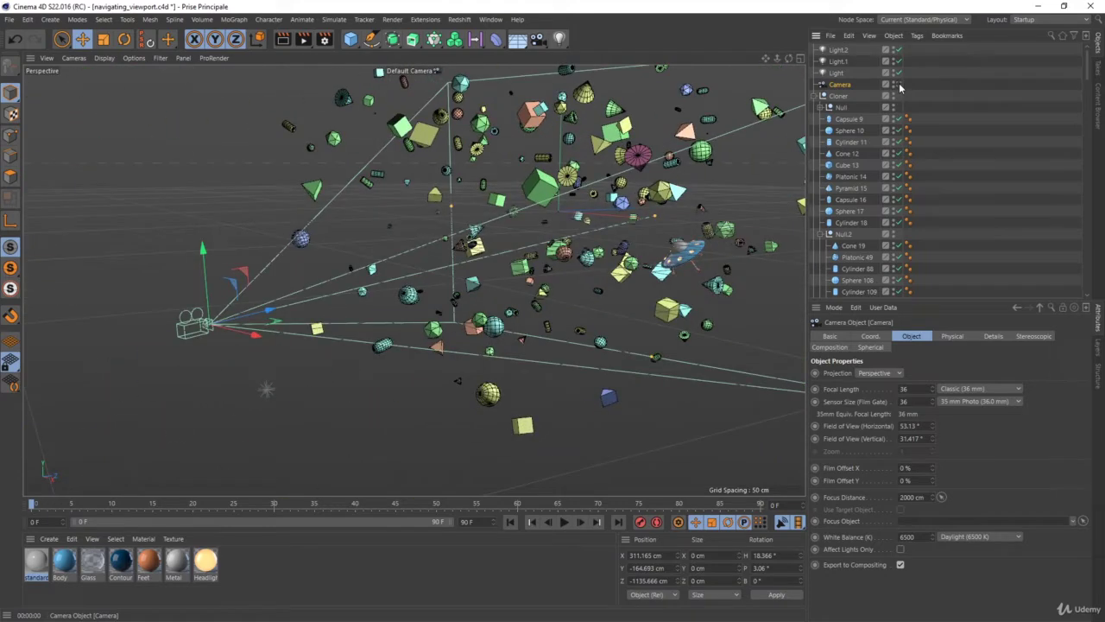
left_click(898, 86)
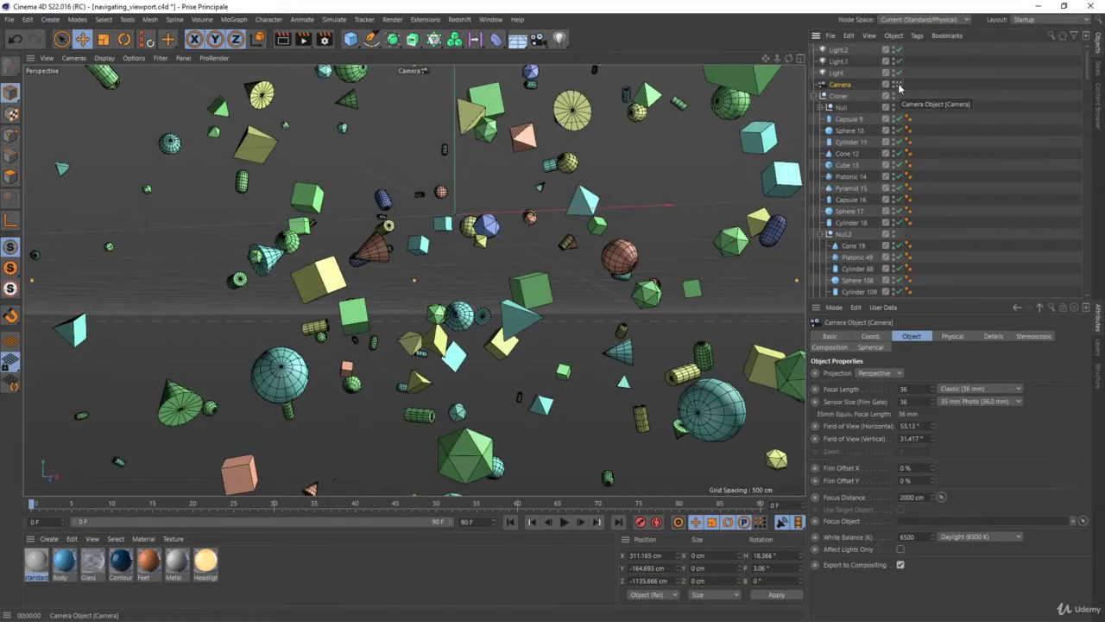
left_click(899, 87)
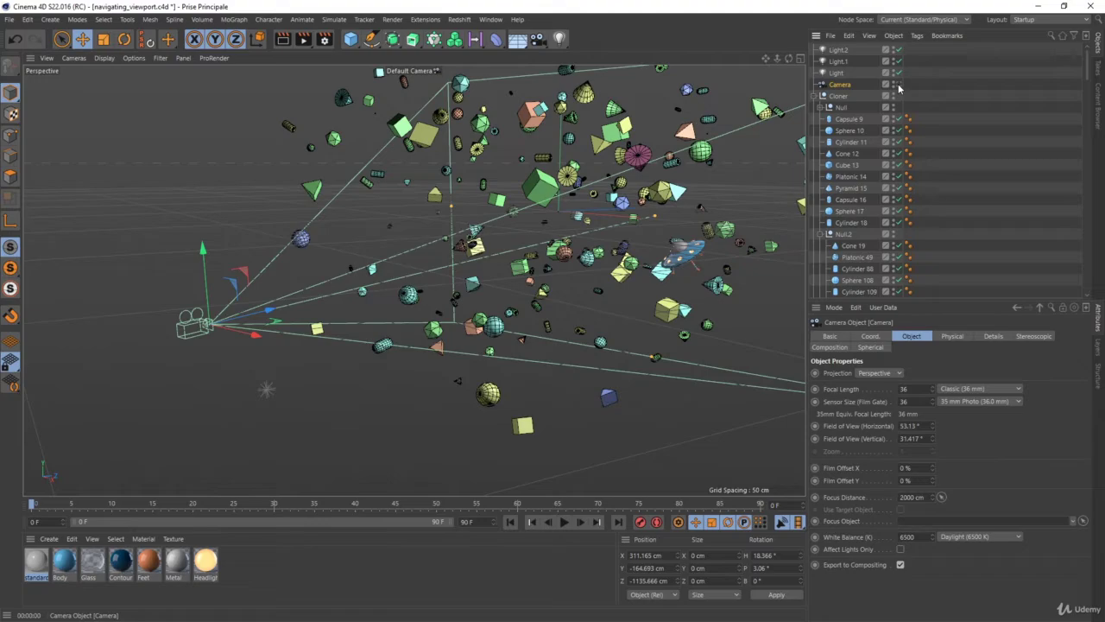
Step: Look through Camera and reposition it until the flying saucer is framed up close
left_click(898, 86)
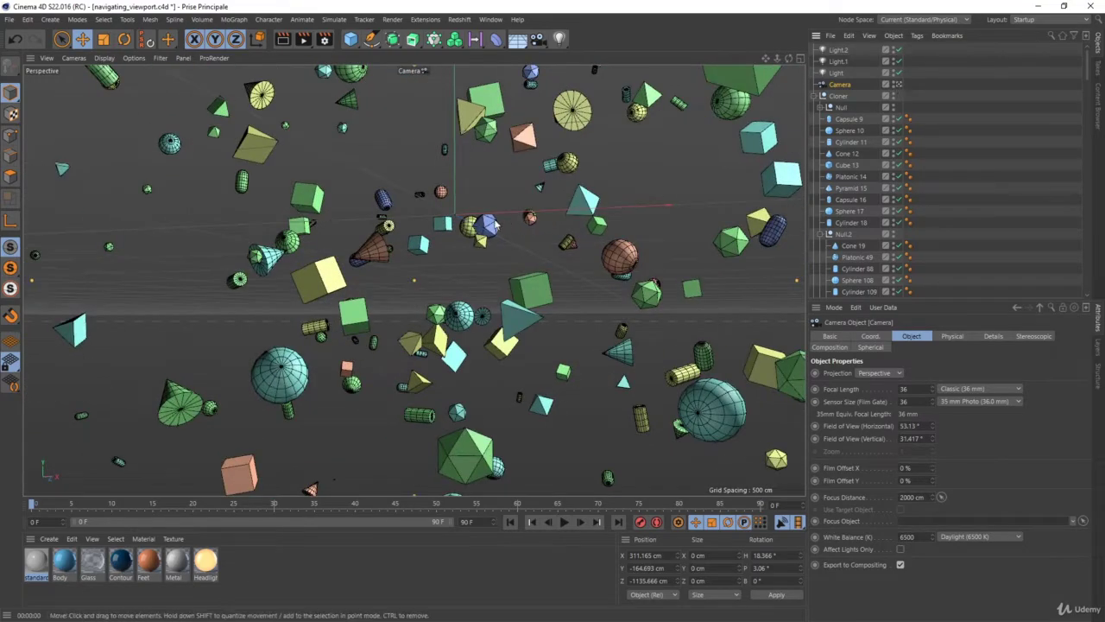
middle_click_drag(409, 242, 494, 203, "alt")
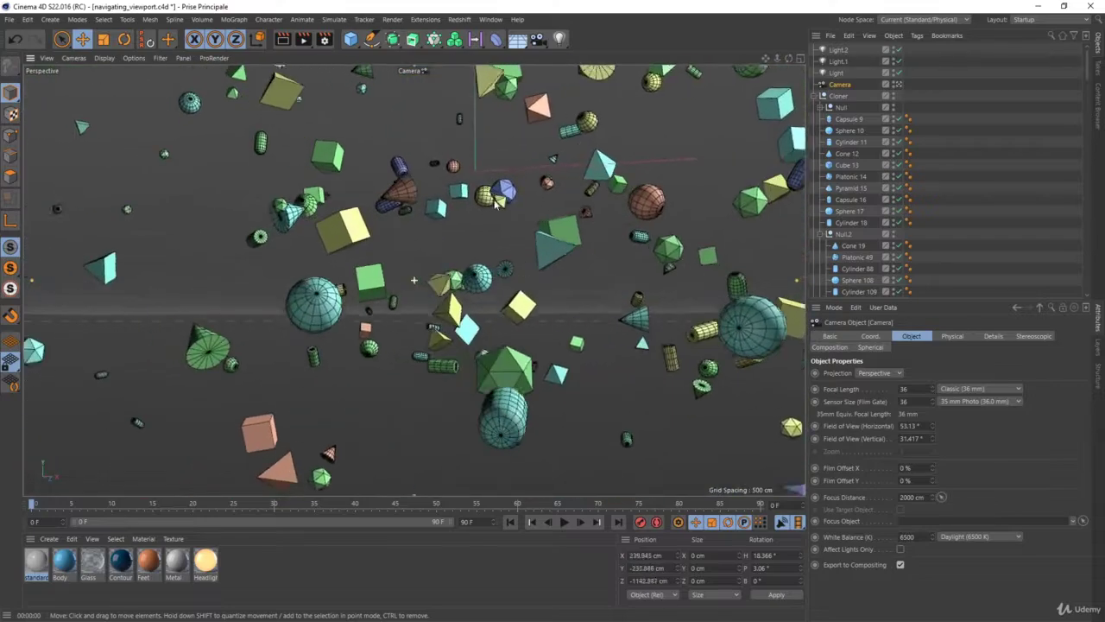
left_click_drag(496, 201, 462, 260, "alt")
right_click_drag(445, 264, 531, 183, "alt")
left_click_drag(532, 184, 531, 226, "alt")
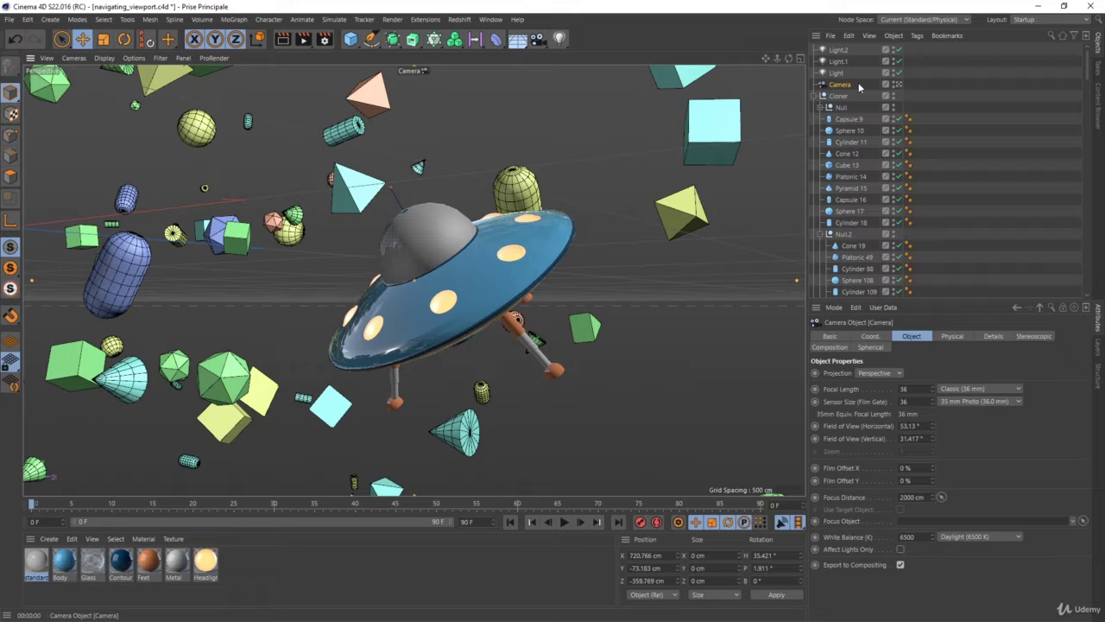
Step: Return to the default camera and add a new camera from a viewpoint close to the large green cube
left_click(899, 85)
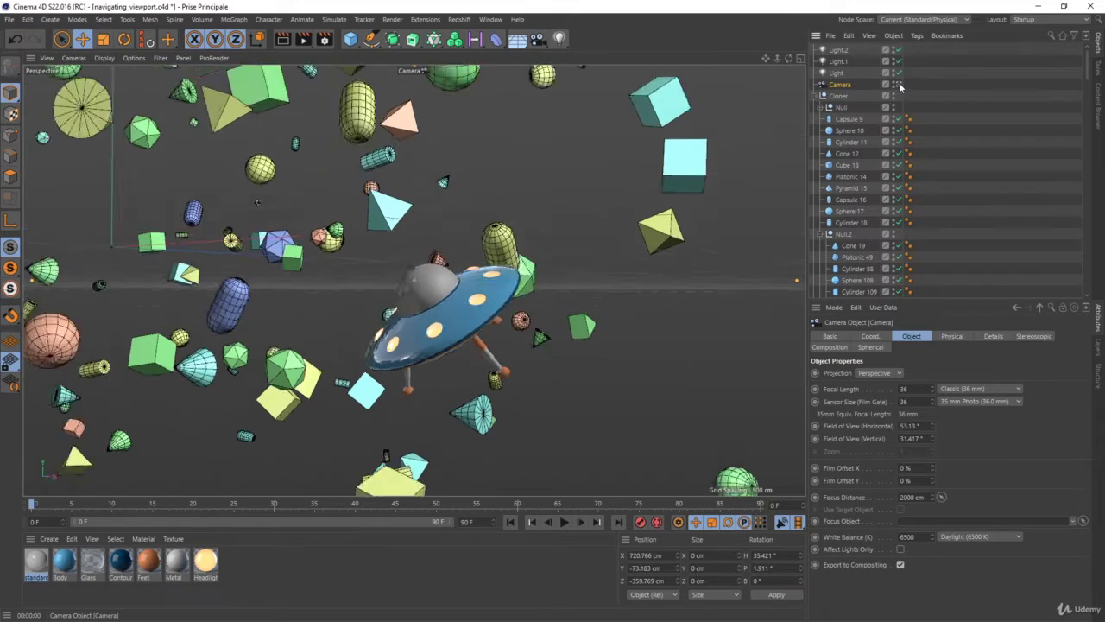
left_click_drag(387, 284, 487, 251, "alt")
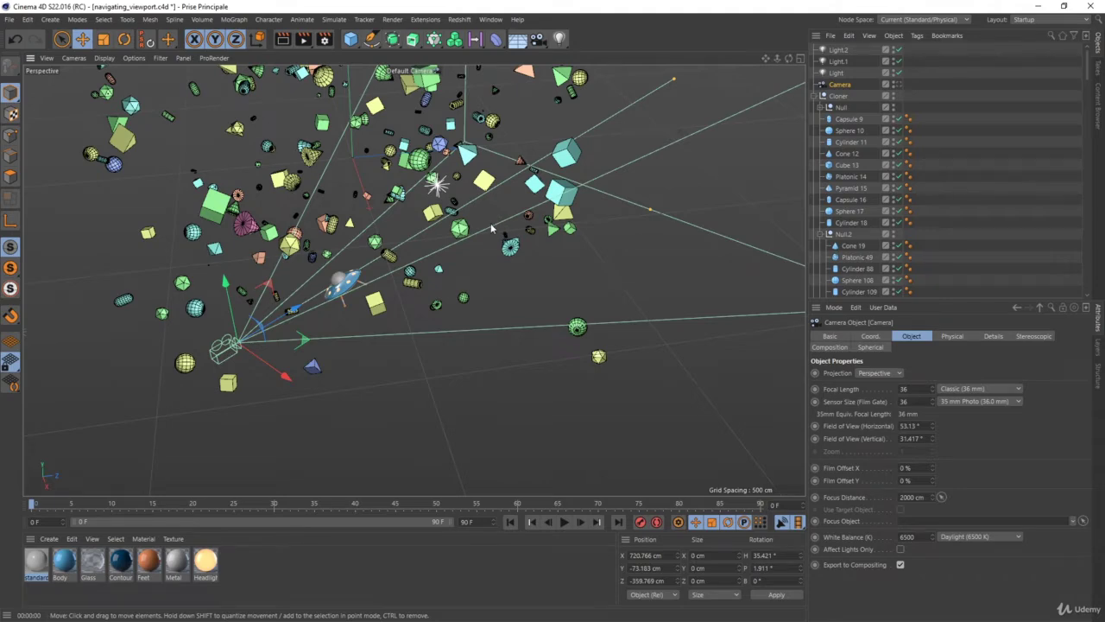
middle_click_drag(420, 223, 521, 312, "alt")
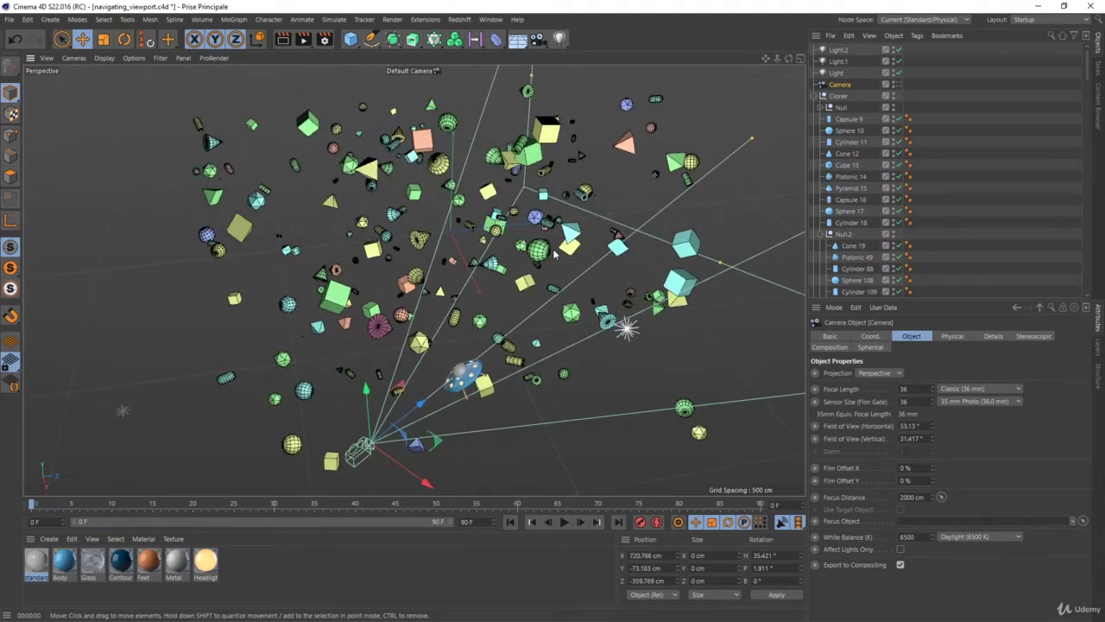
right_click_drag(378, 278, 467, 189, "alt")
left_click_drag(467, 188, 453, 144, "alt")
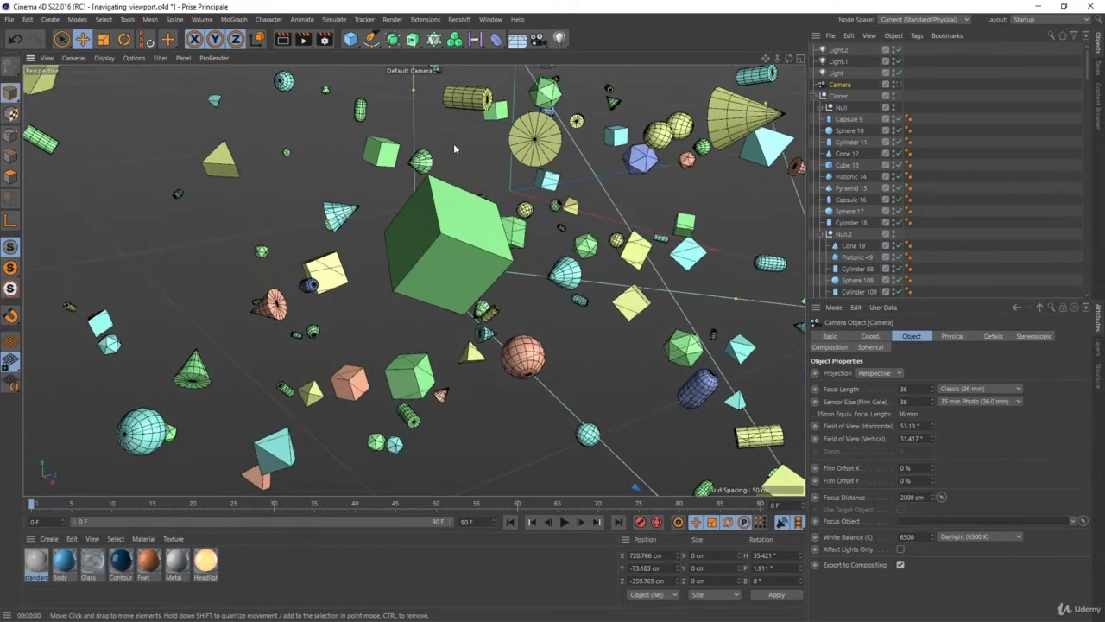
left_click(538, 40)
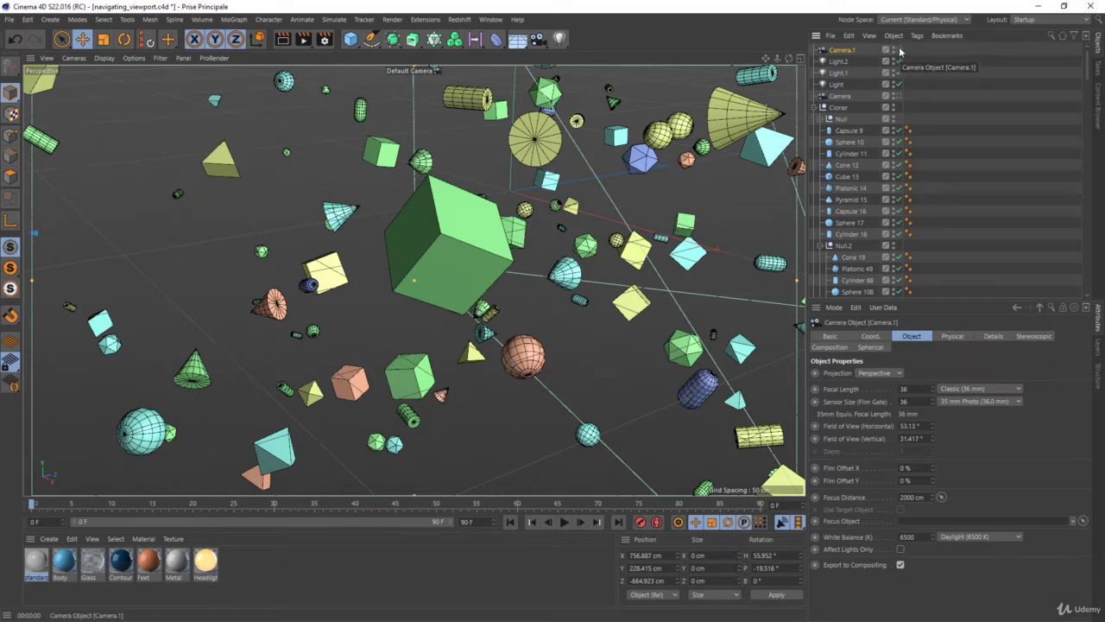
Step: Add another camera from a wide, low viewpoint that shows the scattered shapes and both existing cameras
scroll(524, 205, "down", 10)
left_click_drag(524, 205, 457, 258, "alt")
scroll(457, 257, "up", 3)
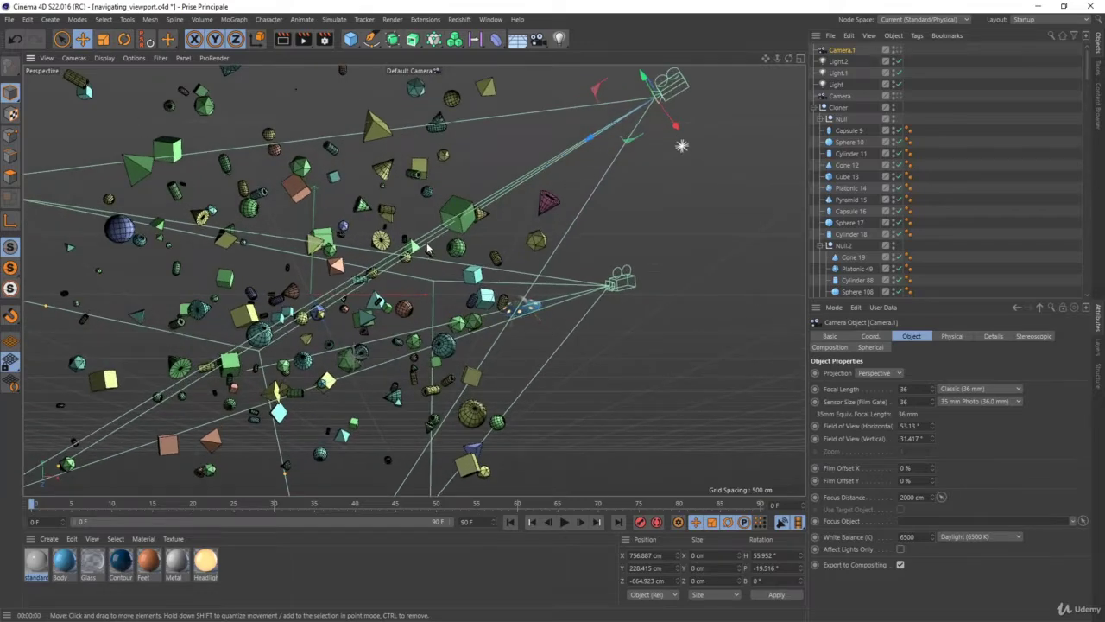
left_click(538, 39)
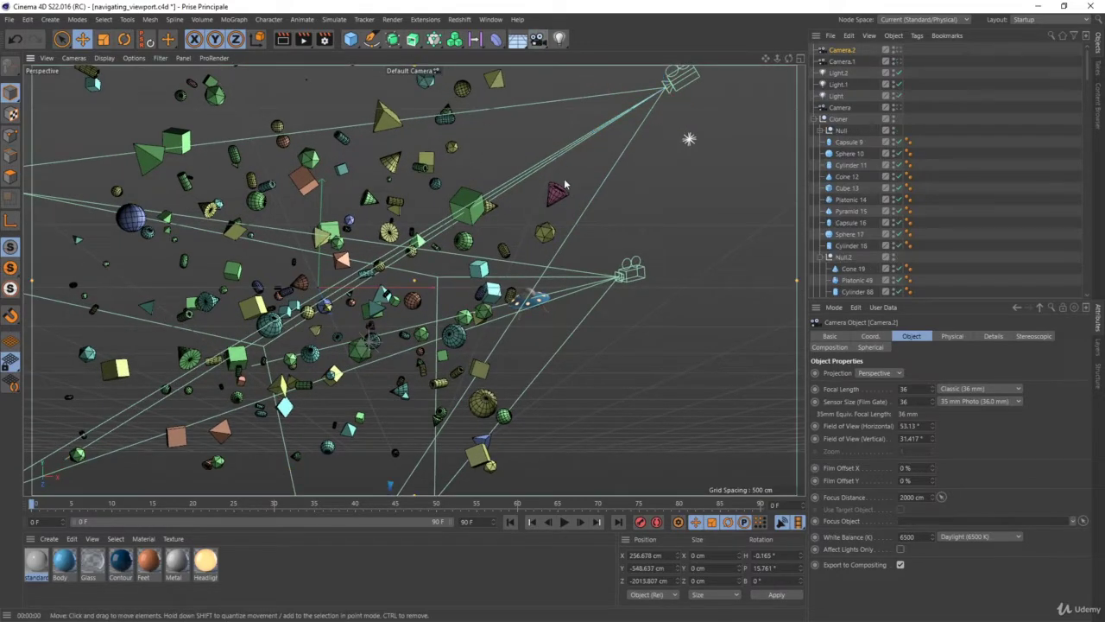
Step: View all three cameras from a distance and compare their shots by looking through Camera.2, Camera.1 and Camera in turn
scroll(544, 188, "down", 6)
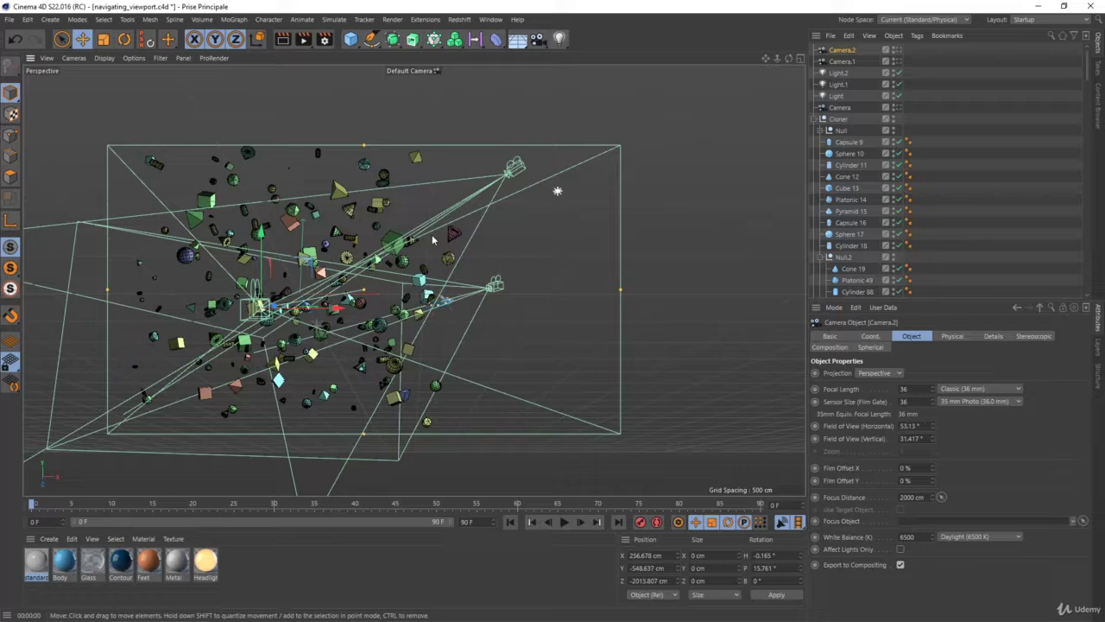
scroll(410, 250, "down", 5)
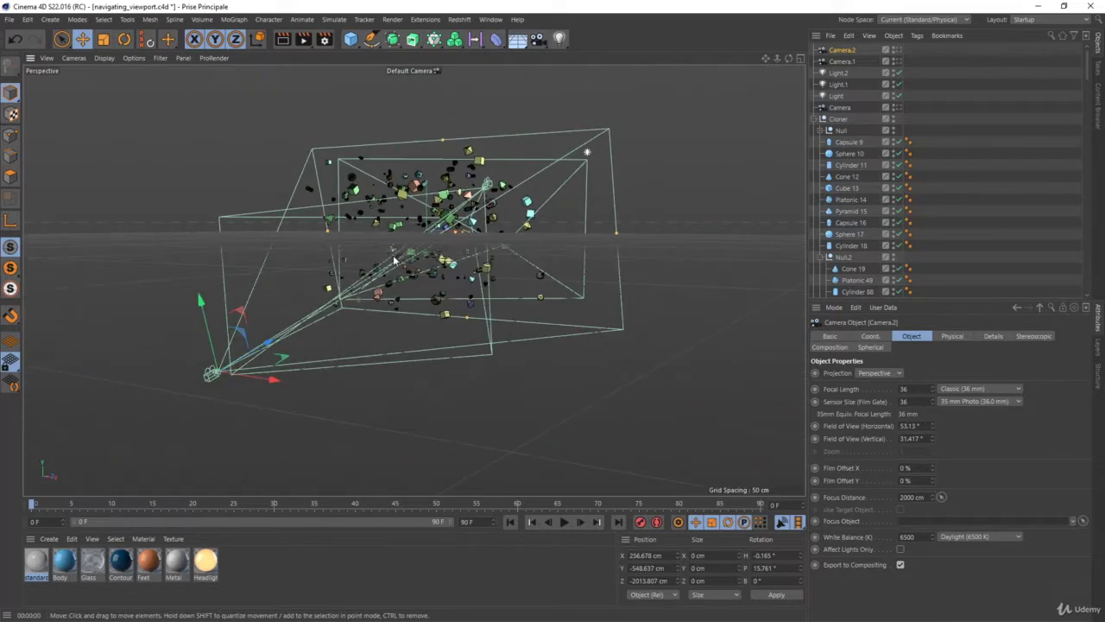
left_click_drag(386, 259, 337, 247, "alt")
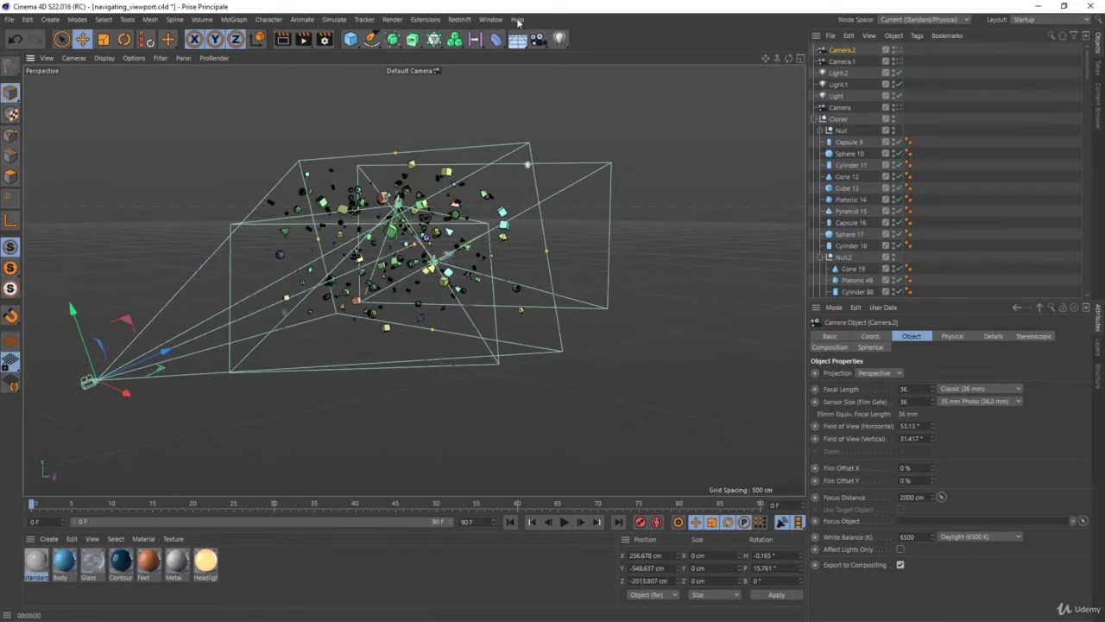
left_click(900, 53)
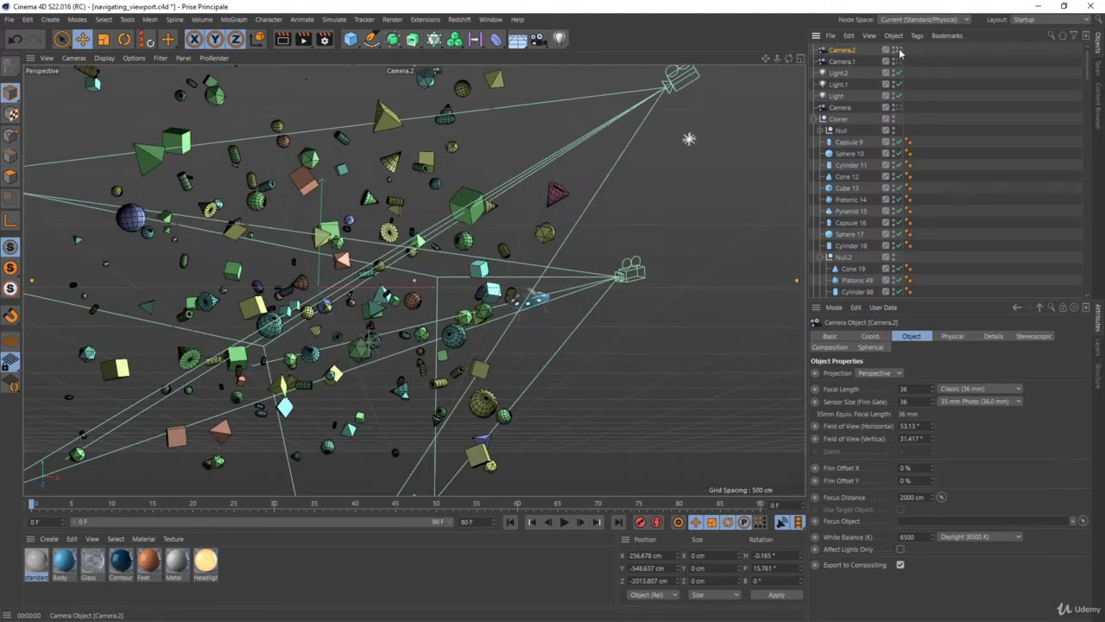
left_click(899, 61)
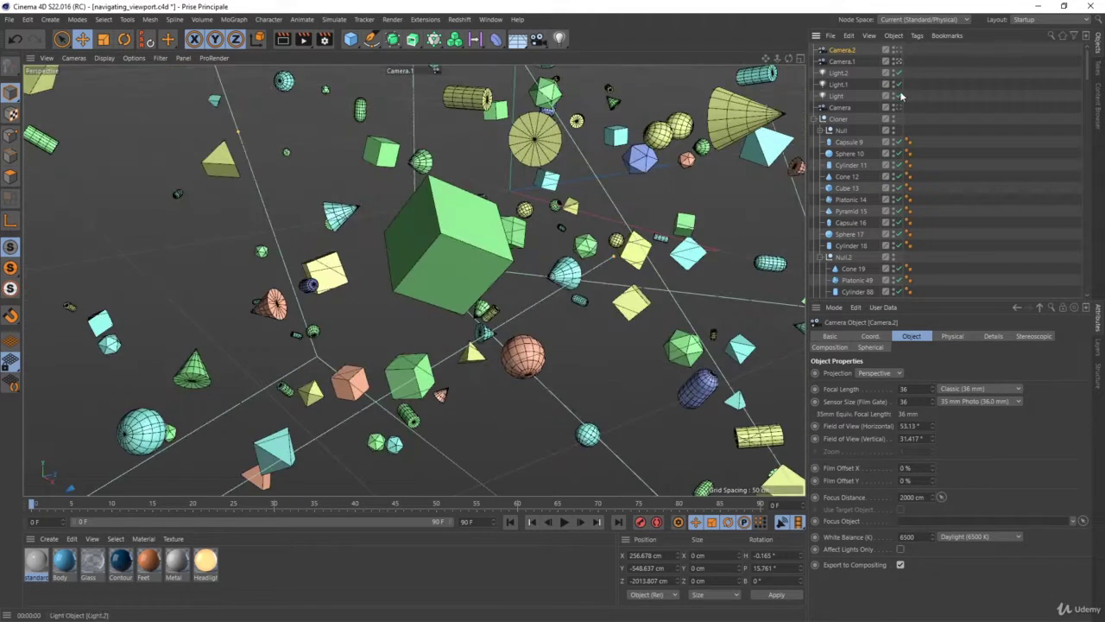
left_click(899, 108)
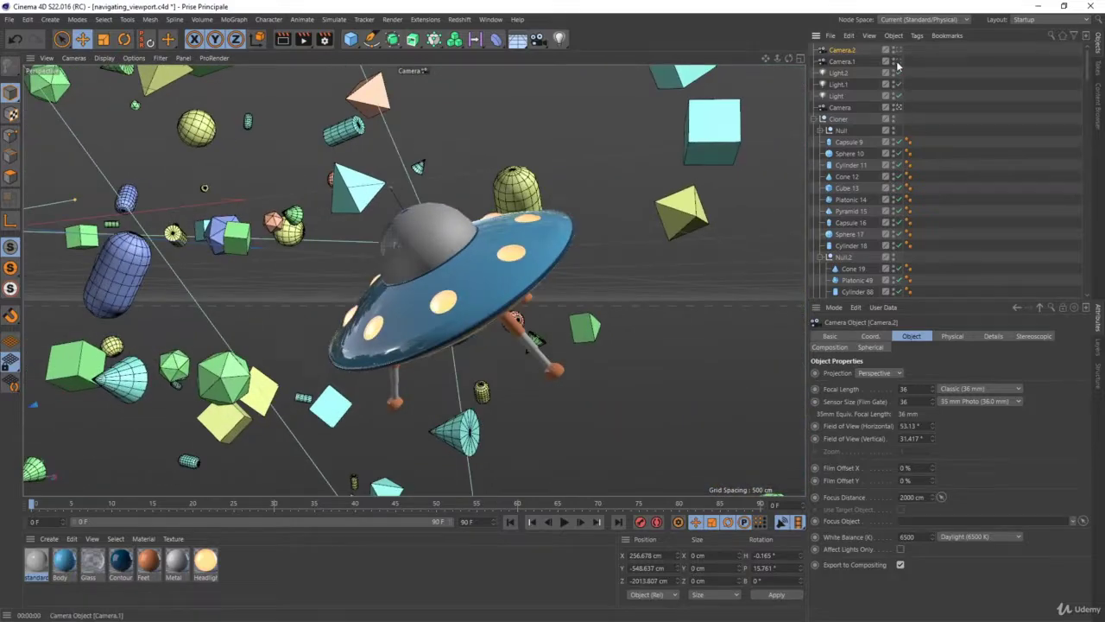
left_click(898, 62)
left_click(899, 50)
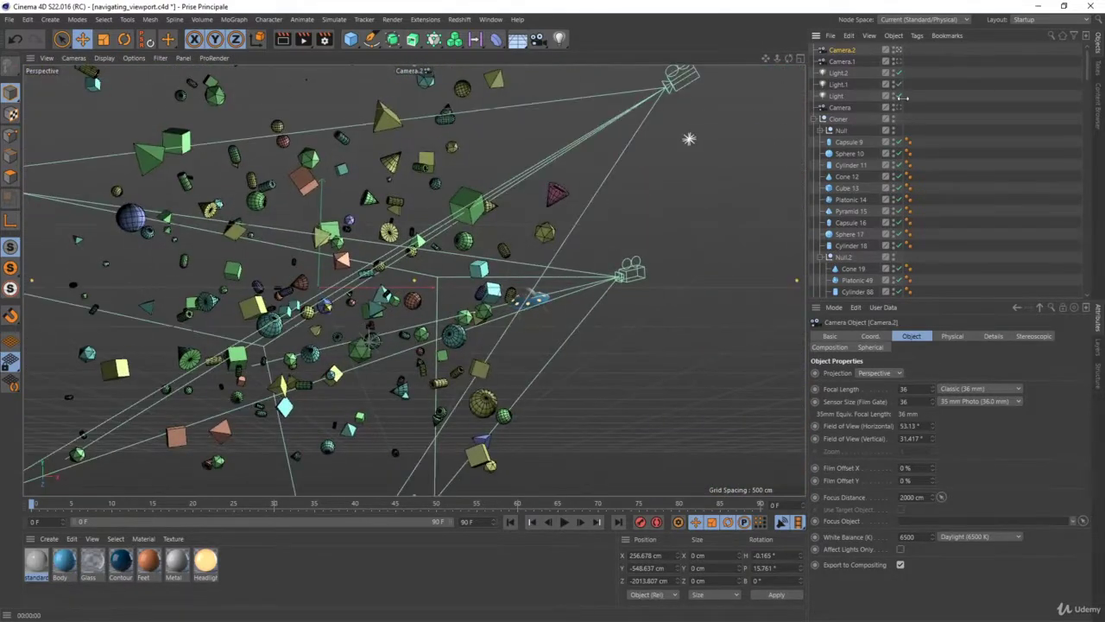
left_click(899, 108)
left_click(899, 63)
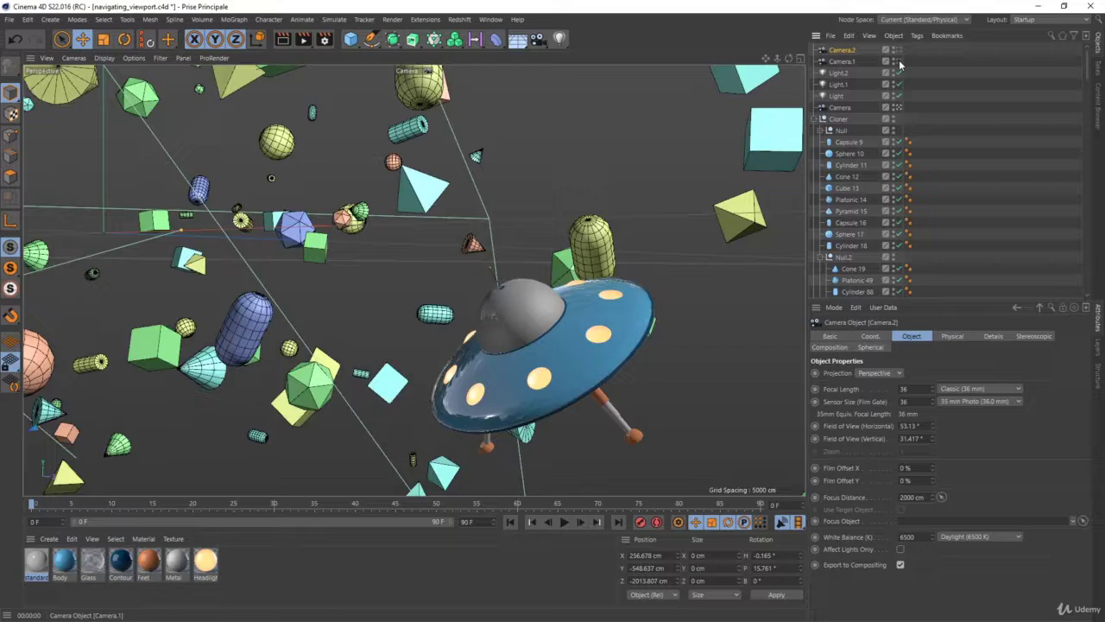
left_click(898, 50)
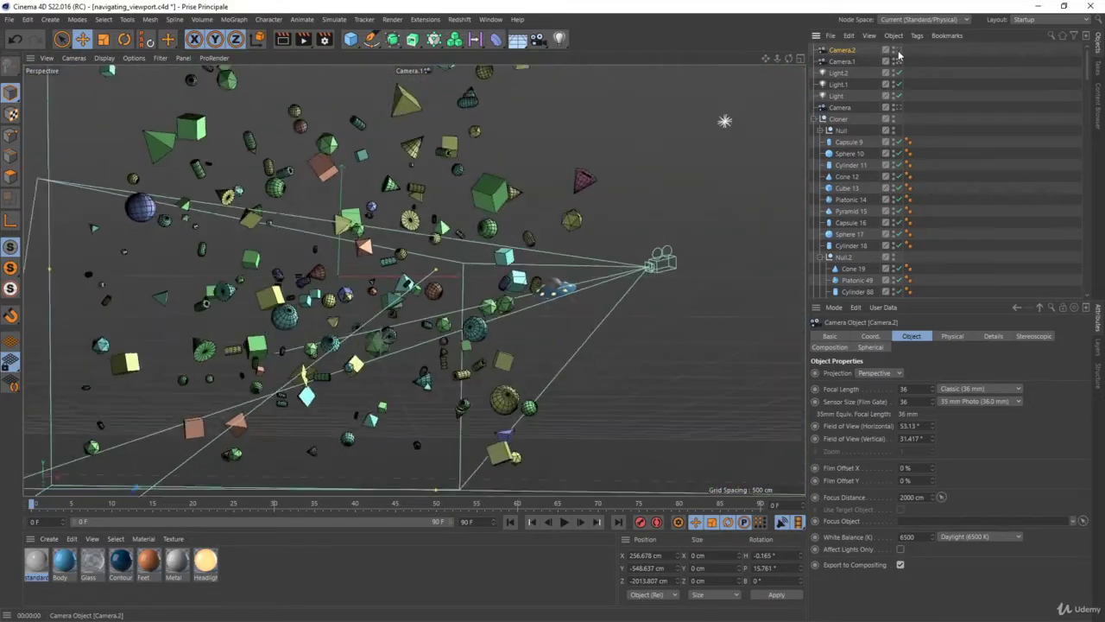
left_click(901, 107)
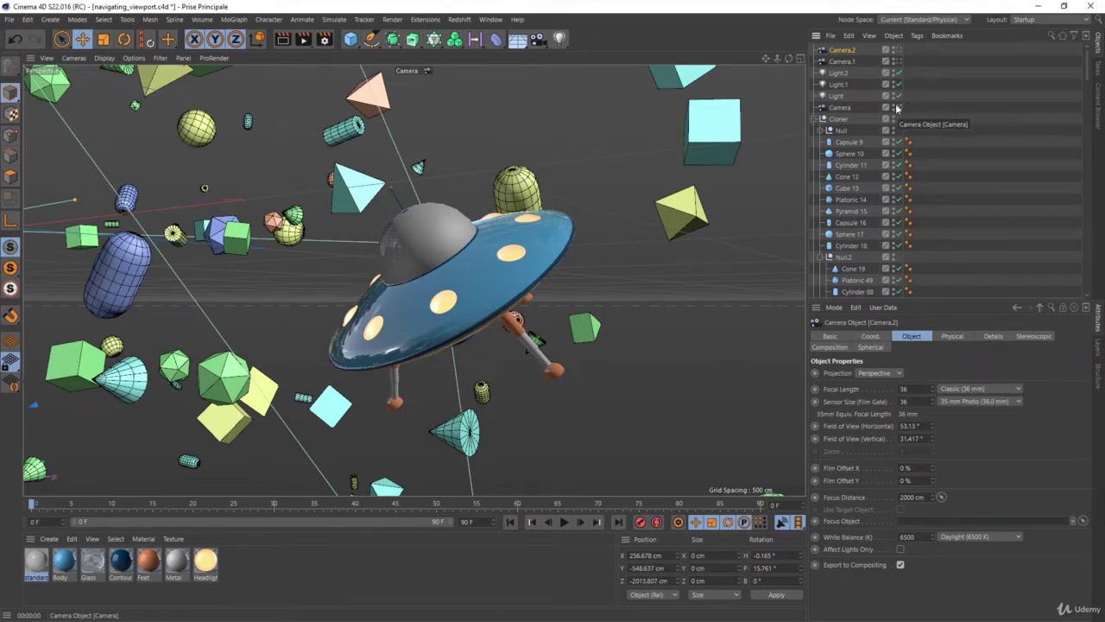
Step: Leave the Camera view and explore the shapes and flying saucer freely with the default camera
left_click(901, 107)
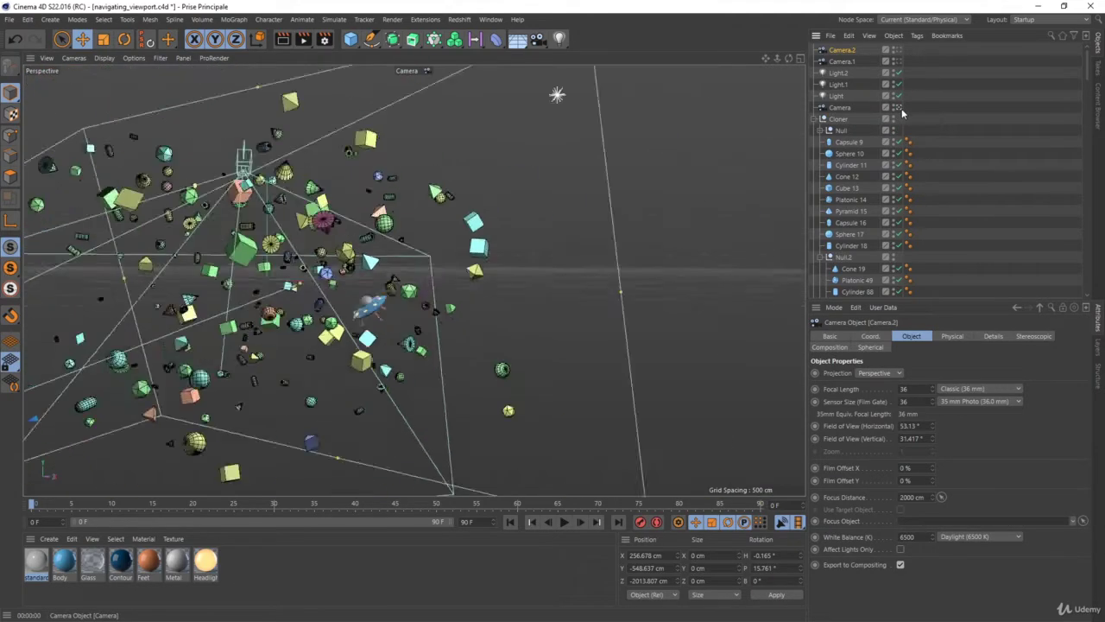
mouse_move(425, 231)
left_mouse_down("alt")
mouse_move(336, 273)
mouse_move(434, 194)
mouse_move(440, 160)
left_mouse_up("alt")
right_click_drag(377, 264, 528, 143, "alt")
middle_click_drag(527, 143, 408, 195, "alt")
right_click_drag(409, 195, 410, 259, "alt")
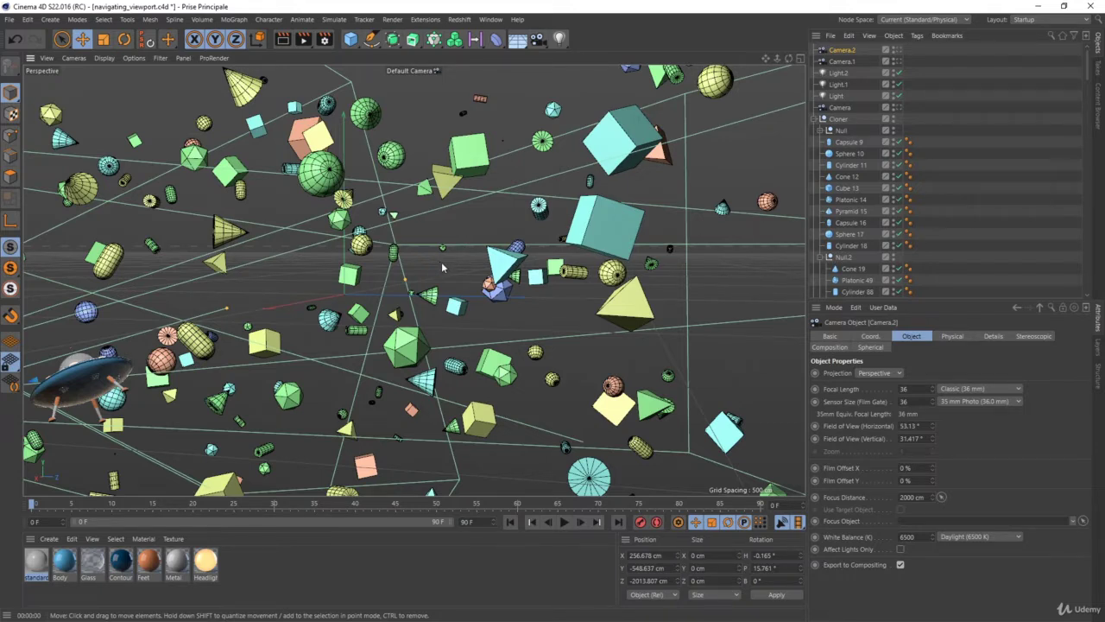
scroll(410, 241, "down", 2)
middle_click_drag(409, 226, 441, 229, "alt")
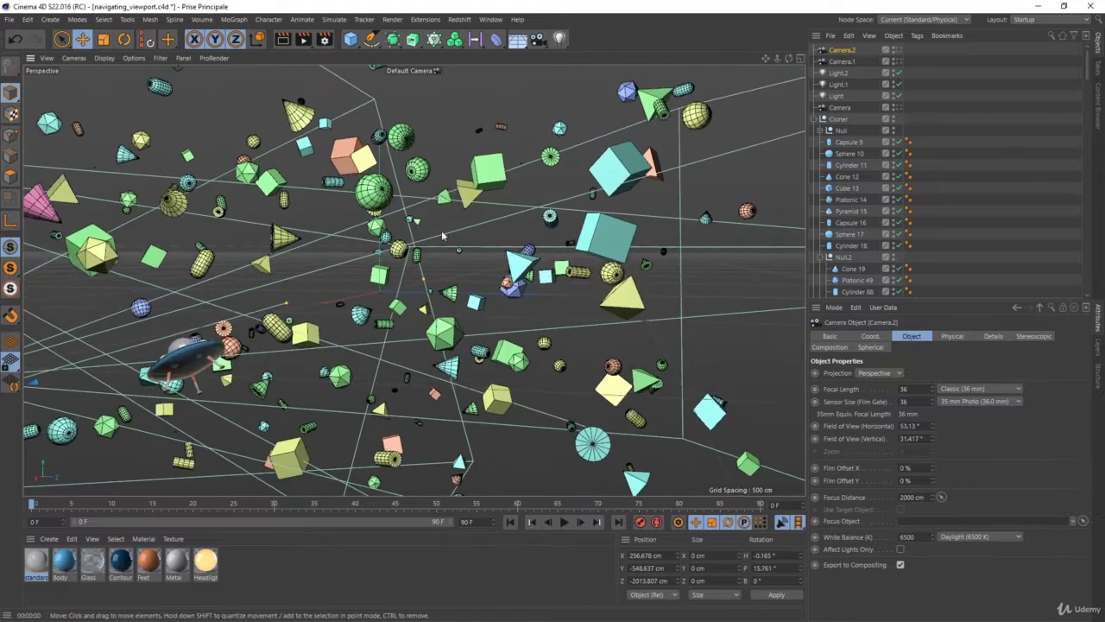
Step: Open the viewport's camera choices and switch the view to Camera.2
left_click(74, 59)
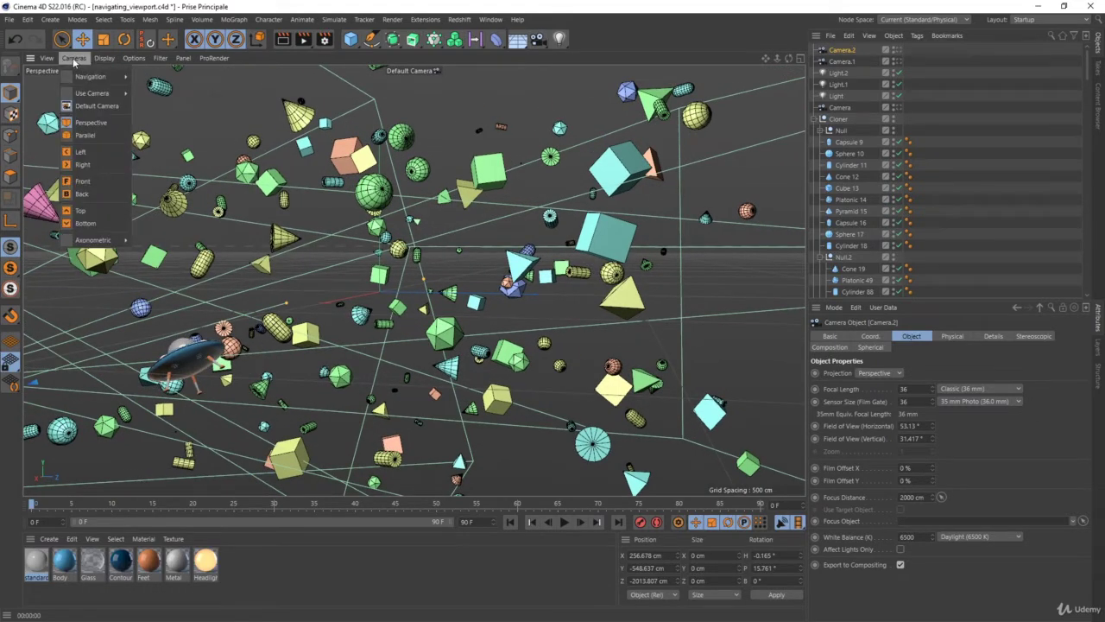
mouse_move(89, 97)
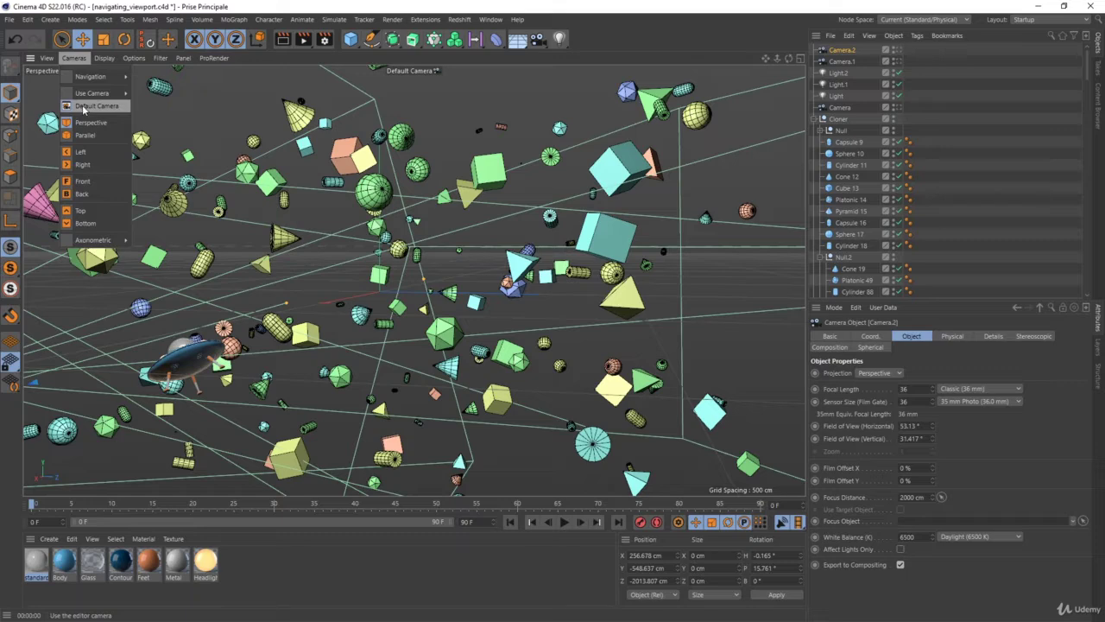
left_click(157, 97)
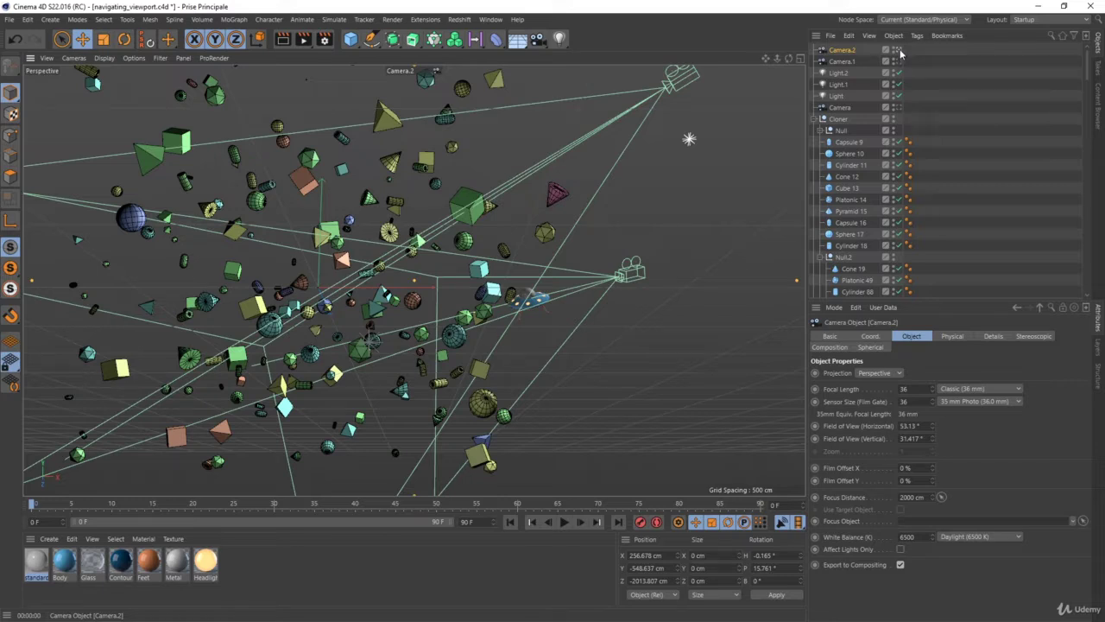
Step: Switch the view back to the default camera and show the whole cloud of shapes with all three cameras from outside
left_click(74, 58)
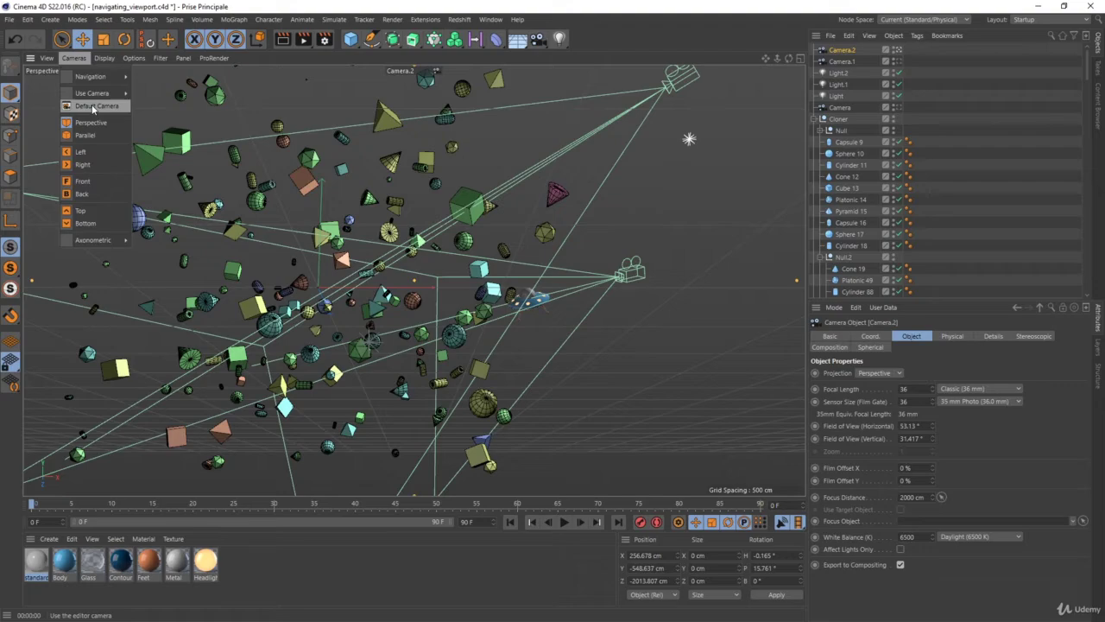
left_click(93, 107)
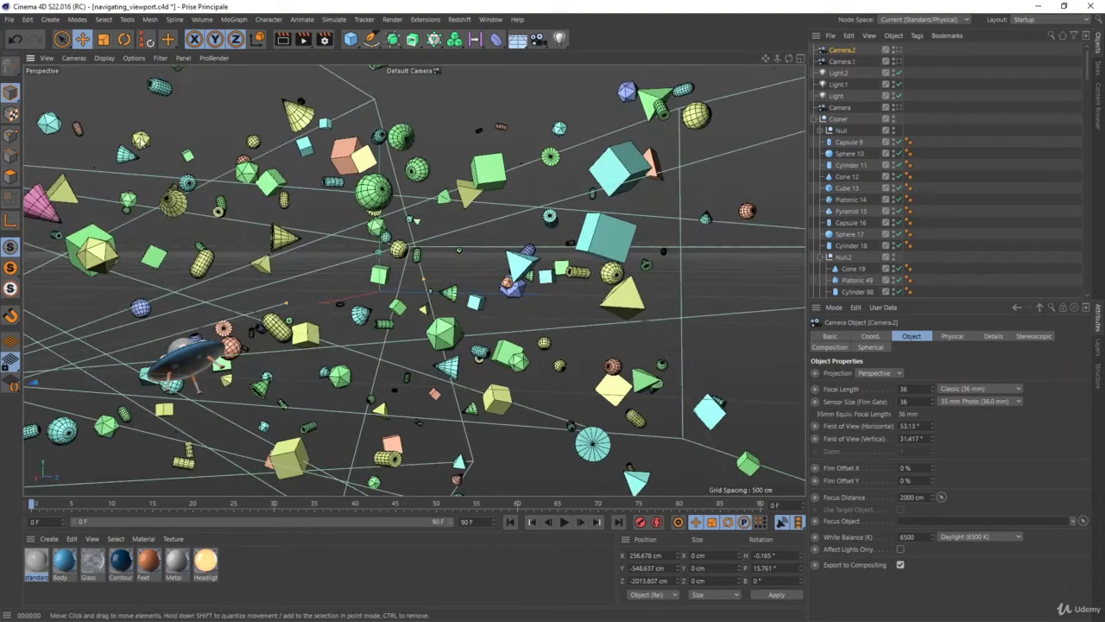
scroll(398, 236, "down", 5)
left_click_drag(349, 261, 322, 317, "alt")
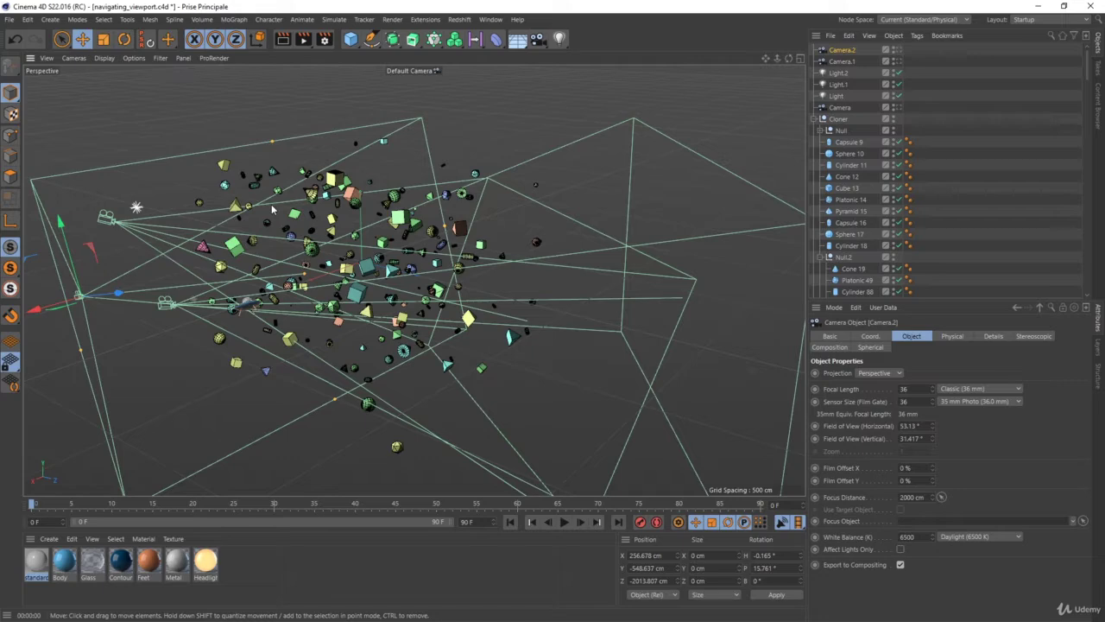
Step: Compare the shots of Camera.2 and Camera.1 using the viewport's camera label, and return to the default camera
left_click(407, 71)
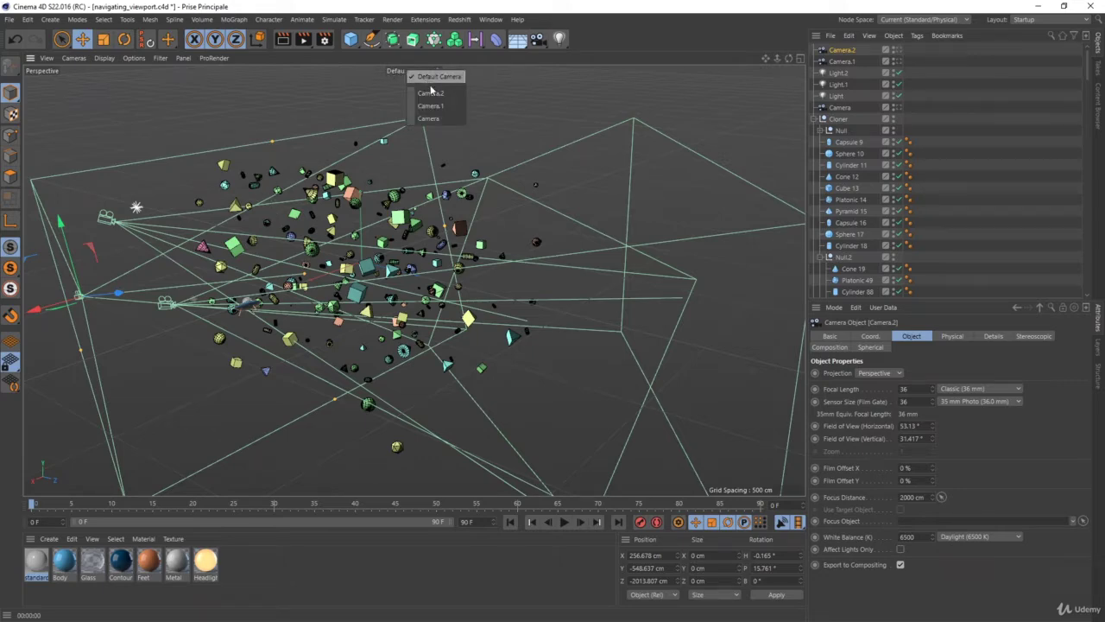
left_click(431, 93)
left_click(419, 74)
left_click(431, 107)
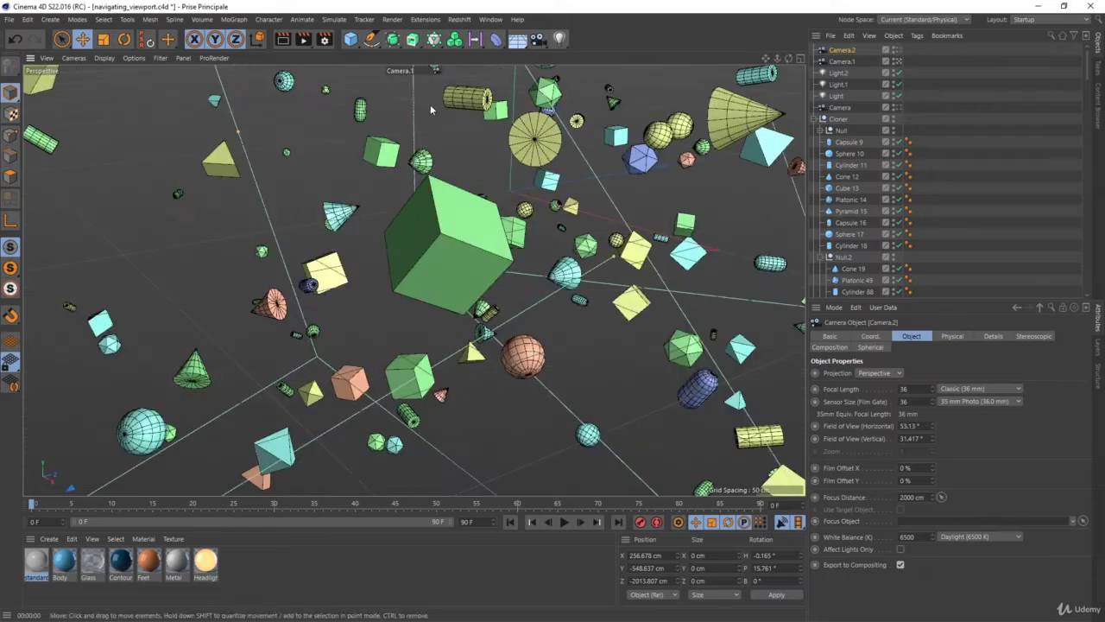
left_click(414, 72)
left_click(437, 79)
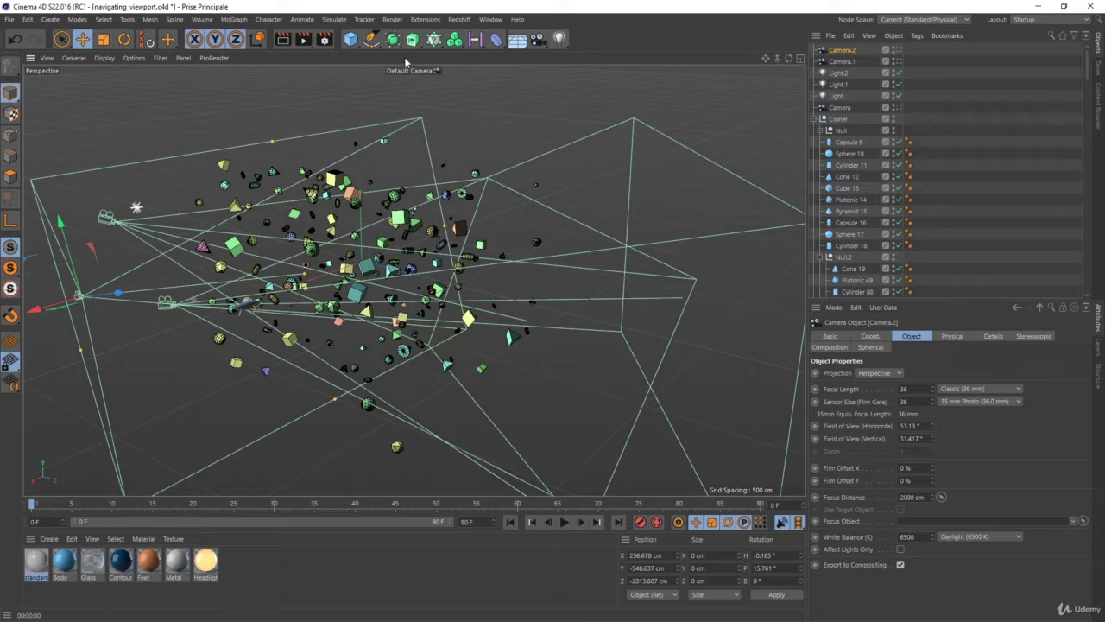
Step: Open the perspective viewport's HUD configuration and toggle its Camera information off and on again
left_click(131, 58)
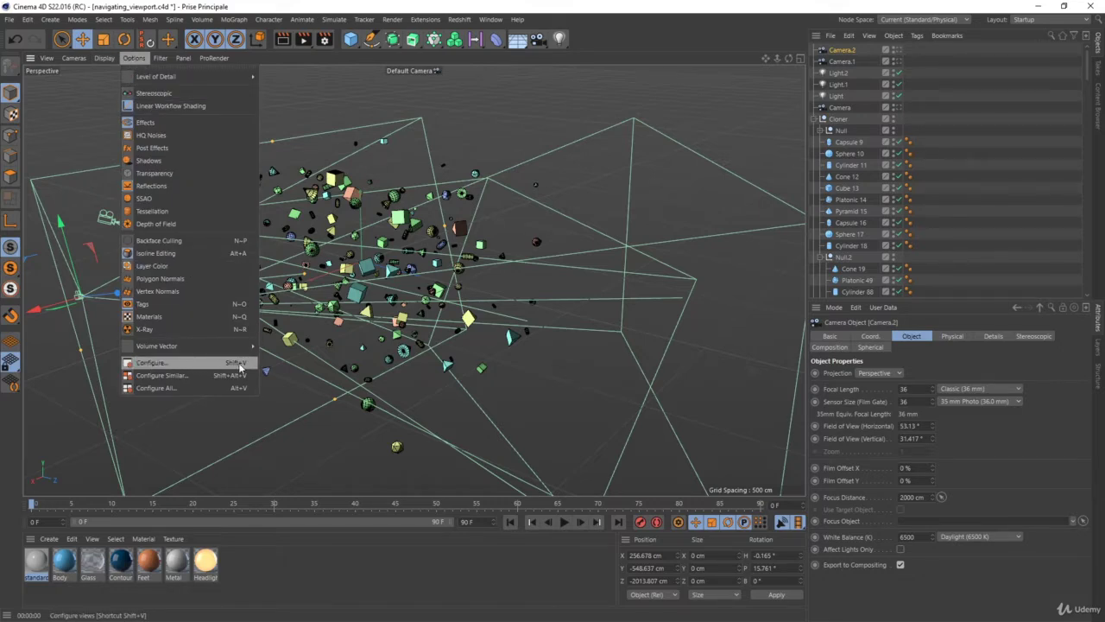
left_click(154, 363)
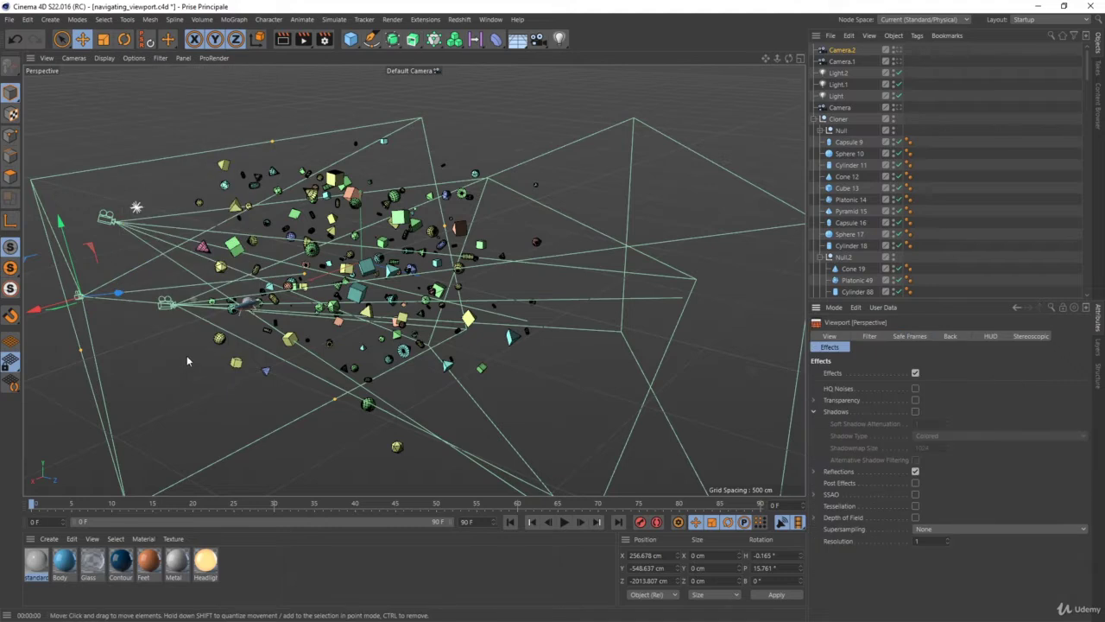
left_click(992, 336)
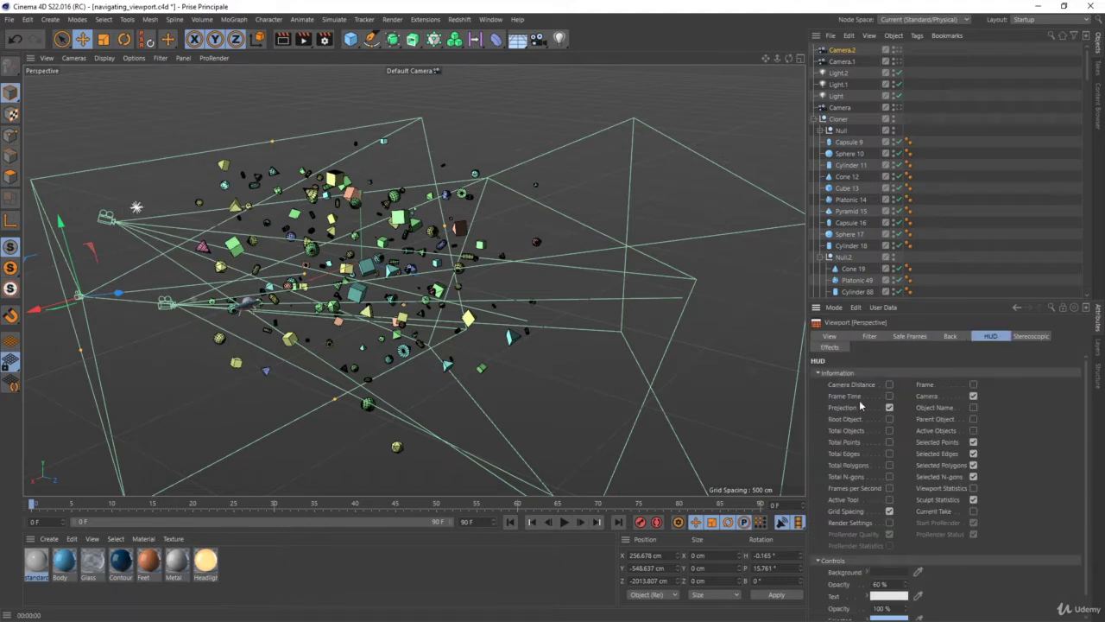
left_click(973, 396)
left_click(973, 396)
Step: Look through Camera.2, Camera.1 and Camera from the object list, and deactivate Camera to return to the default camera
left_click(897, 49)
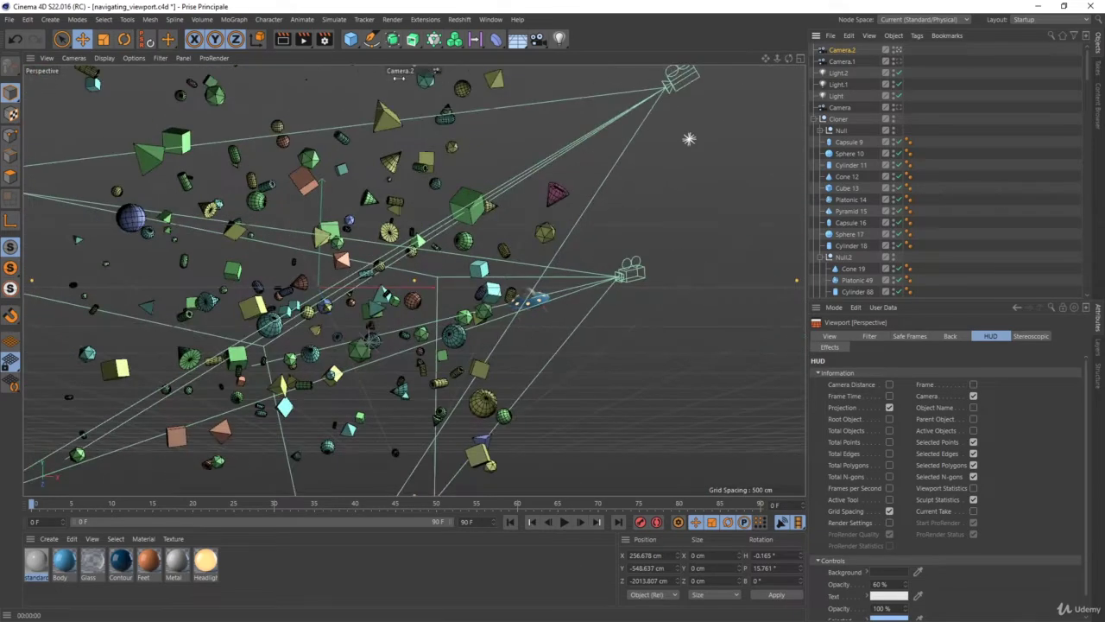
left_click(898, 62)
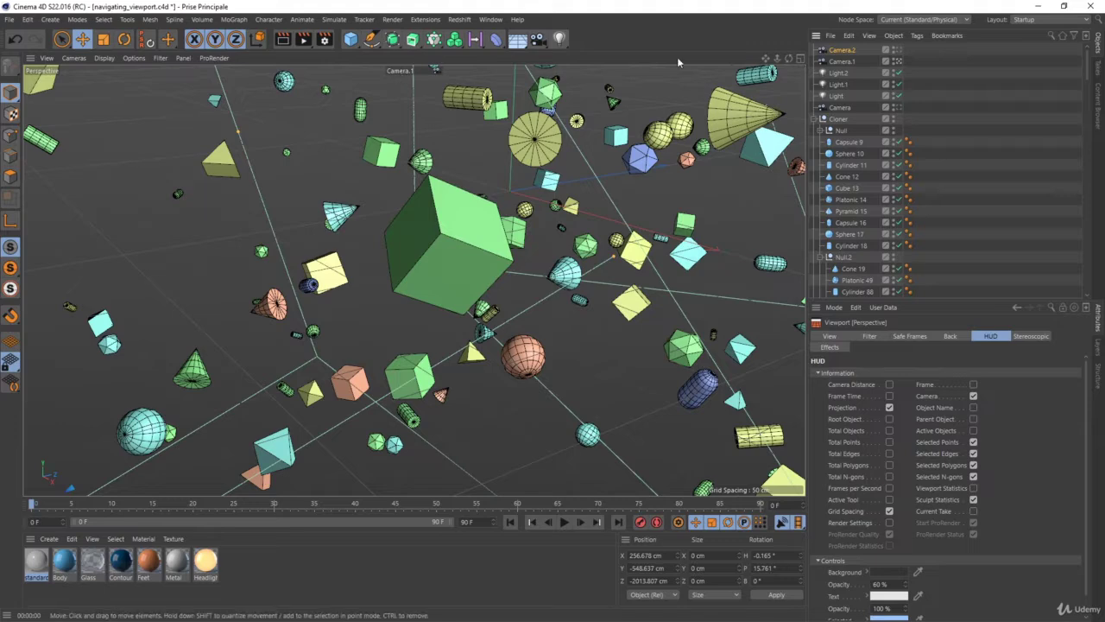
left_click(899, 107)
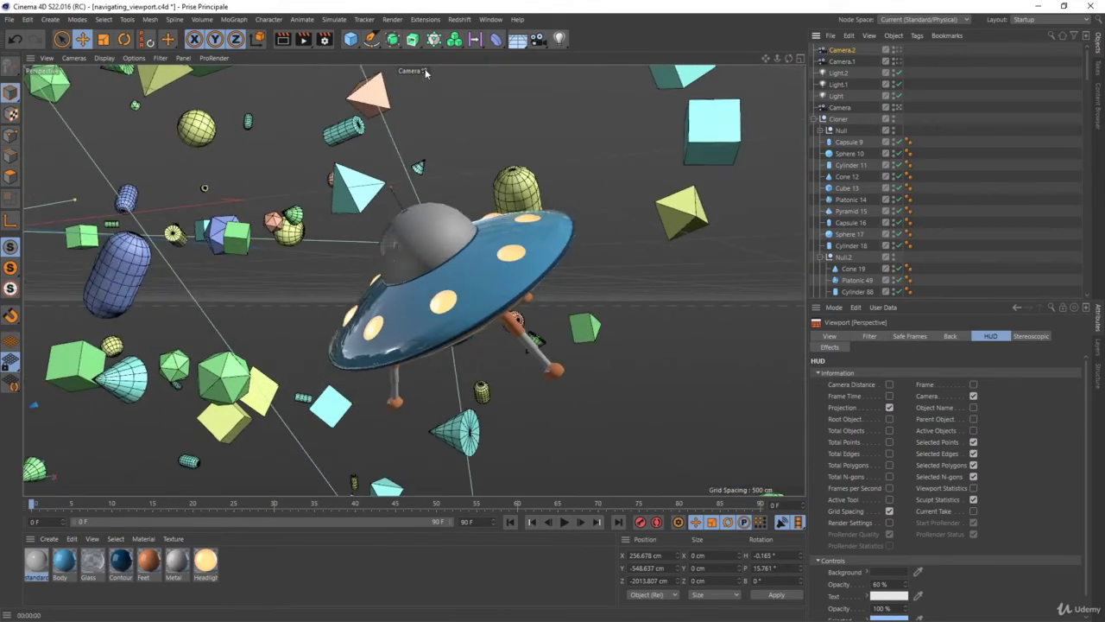
left_click(898, 107)
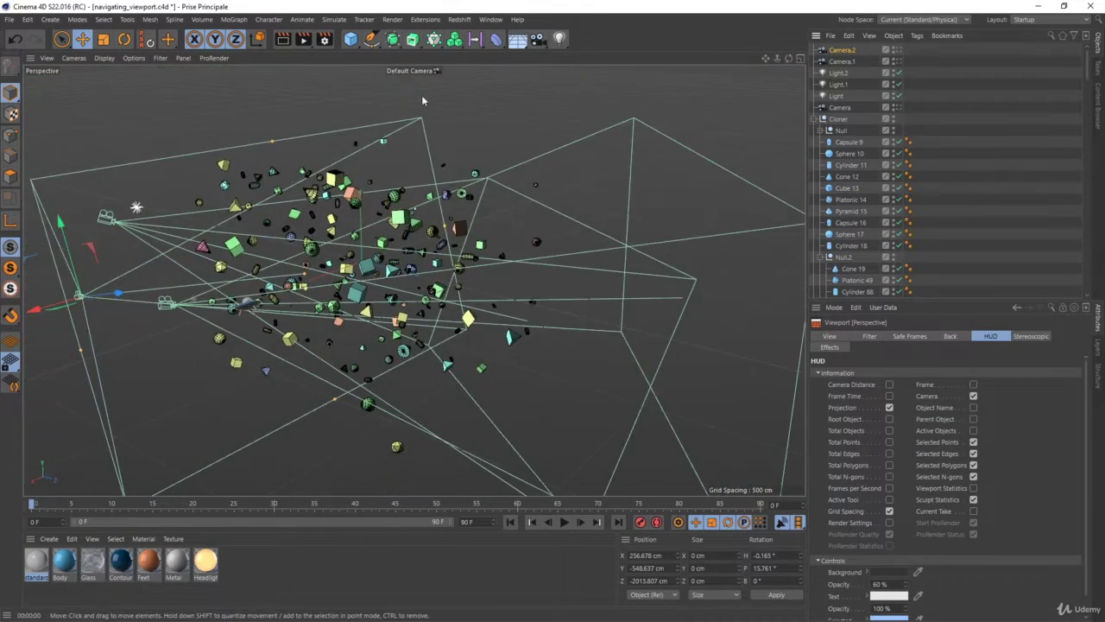
Step: Cycle the viewport's own camera choices through Camera.2, Camera.1 and Camera, ending on Default Camera
left_click(405, 70)
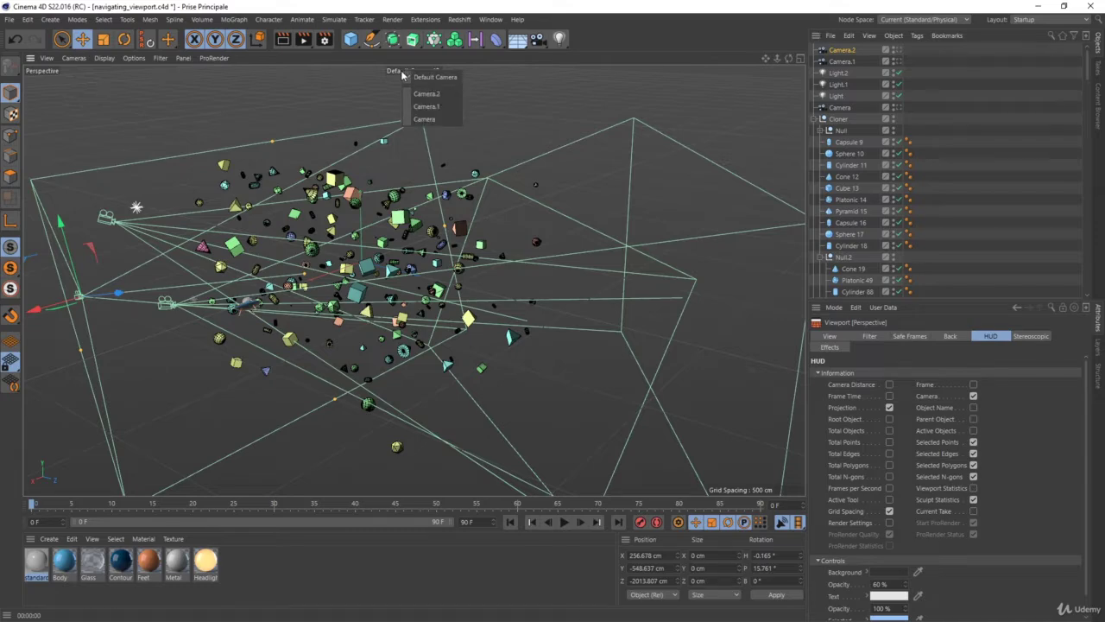
left_click(426, 93)
left_click(405, 70)
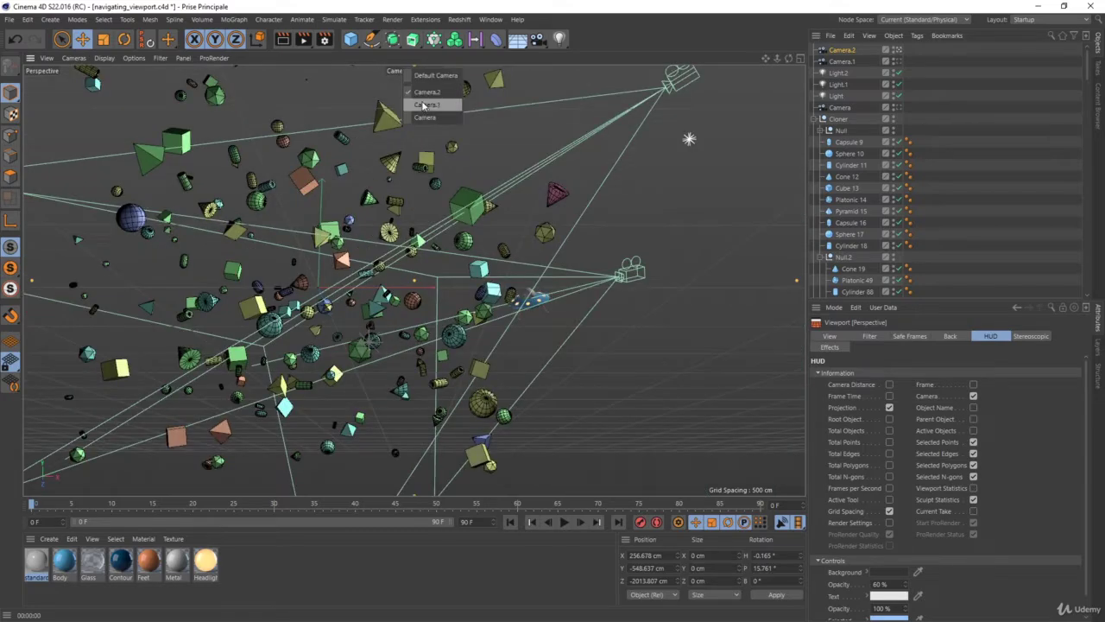
left_click(425, 106)
left_click(407, 69)
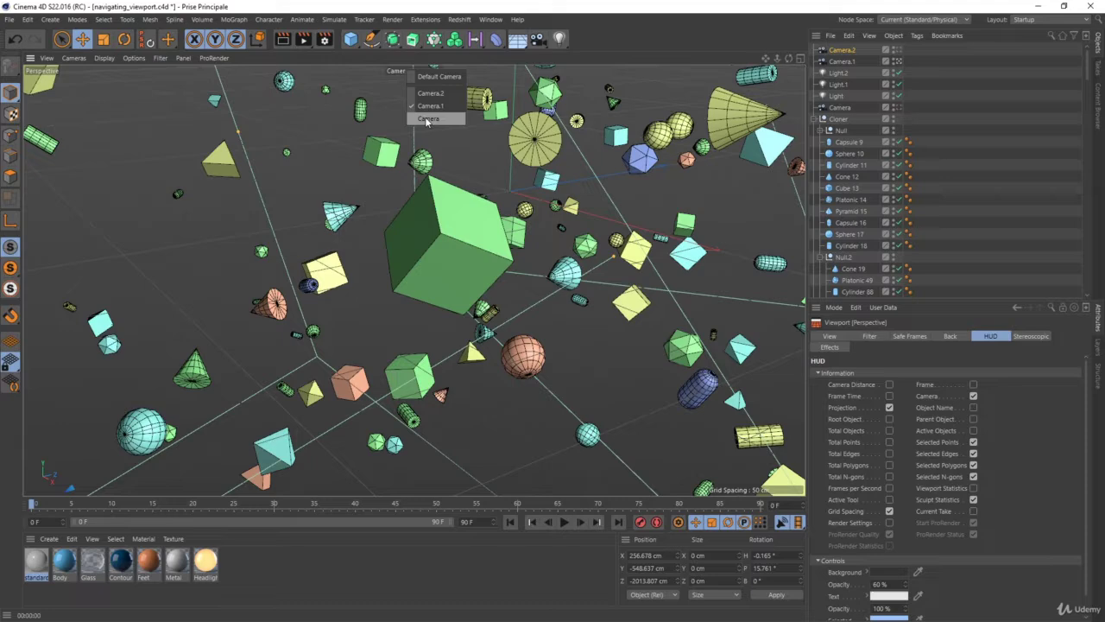
left_click(426, 118)
left_click(412, 73)
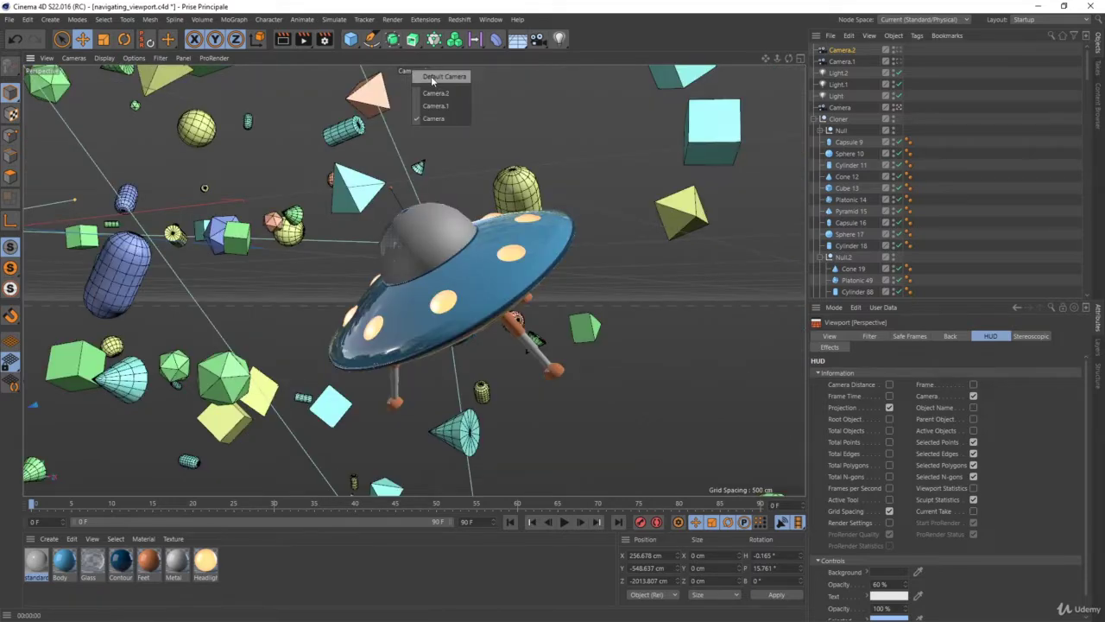
left_click(431, 77)
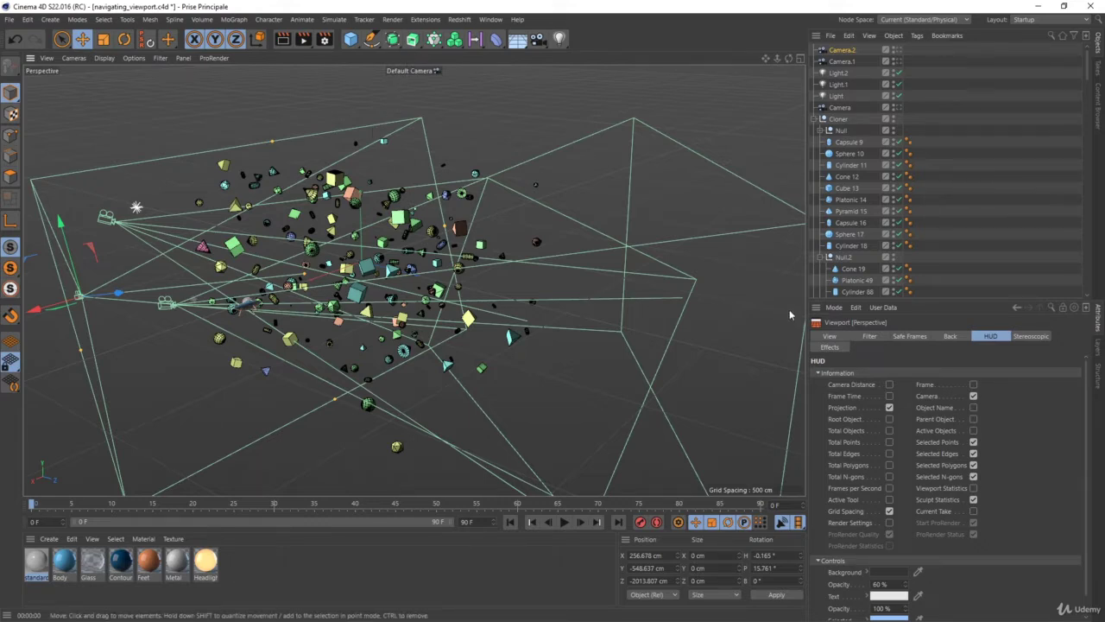
Step: Open the viewport's View configuration and expand the linked camera to examine the default camera's object properties
left_click(136, 60)
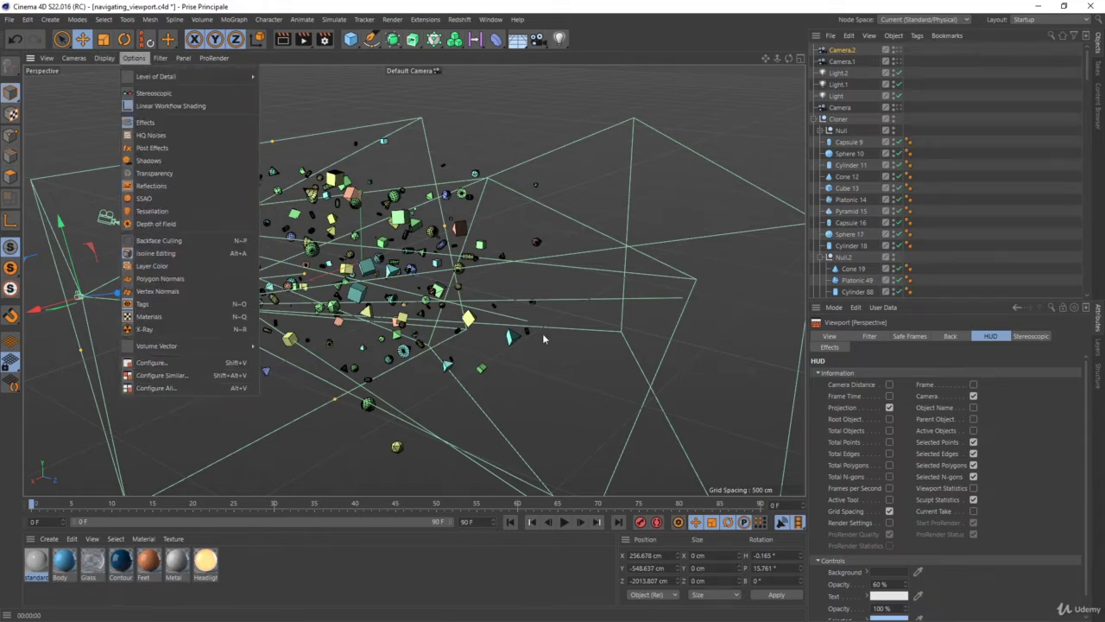
left_click(831, 336)
left_click(830, 337)
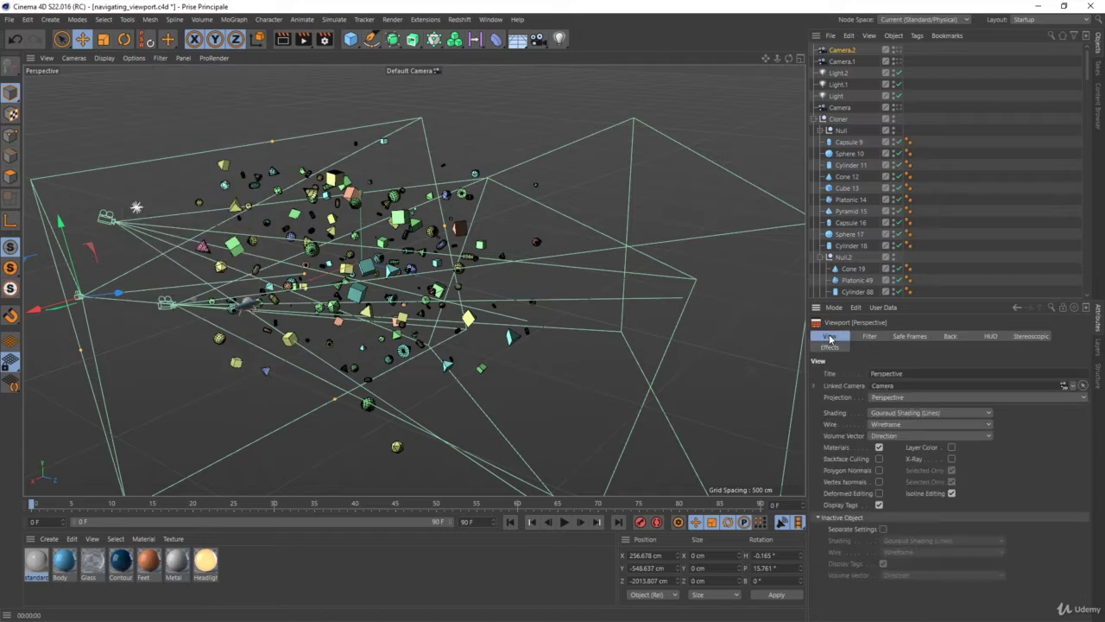
left_click(814, 385)
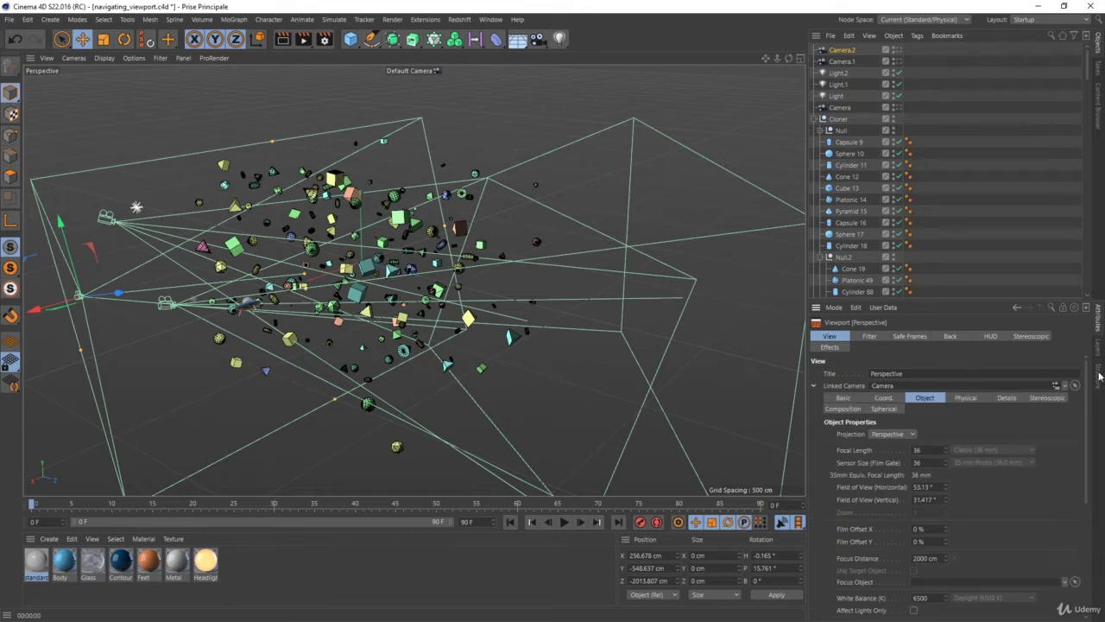
scroll(1090, 380, "down", 2)
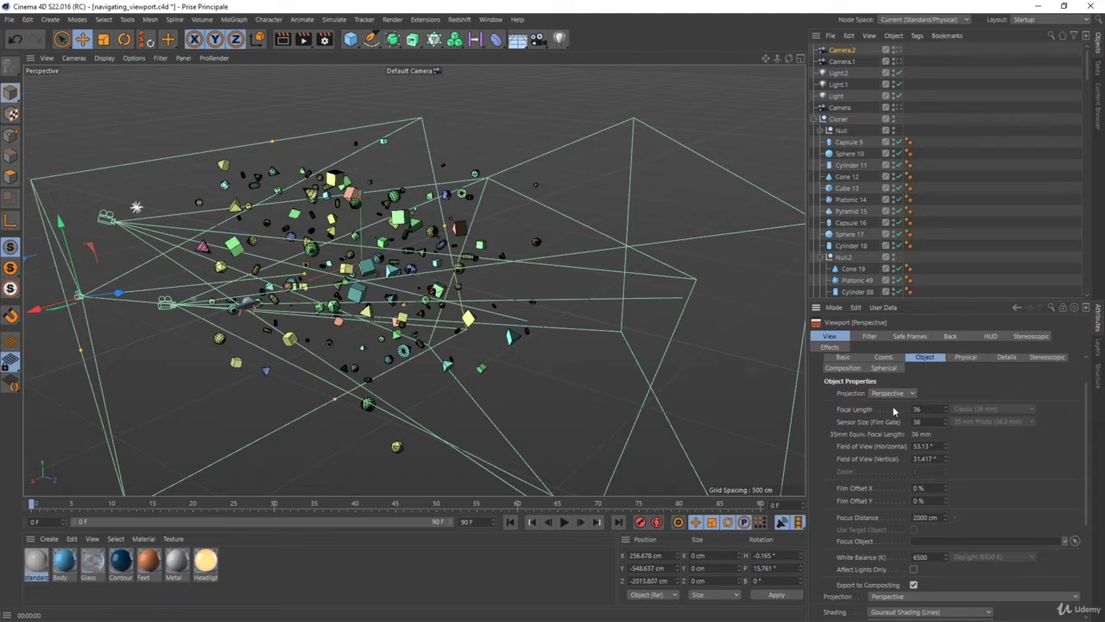
Step: Try a focal length of 18.6 on the default camera while moving around the shapes and flying saucer, and reset it to 36
left_click_drag(944, 416, 892, 517)
left_click_drag(337, 295, 488, 236, "alt")
right_click_drag(302, 279, 358, 245, "alt")
middle_click_drag(285, 337, 378, 290, "alt")
right_click_drag(379, 290, 395, 272, "alt")
scroll(394, 272, "down", 1)
scroll(395, 272, "up", 1)
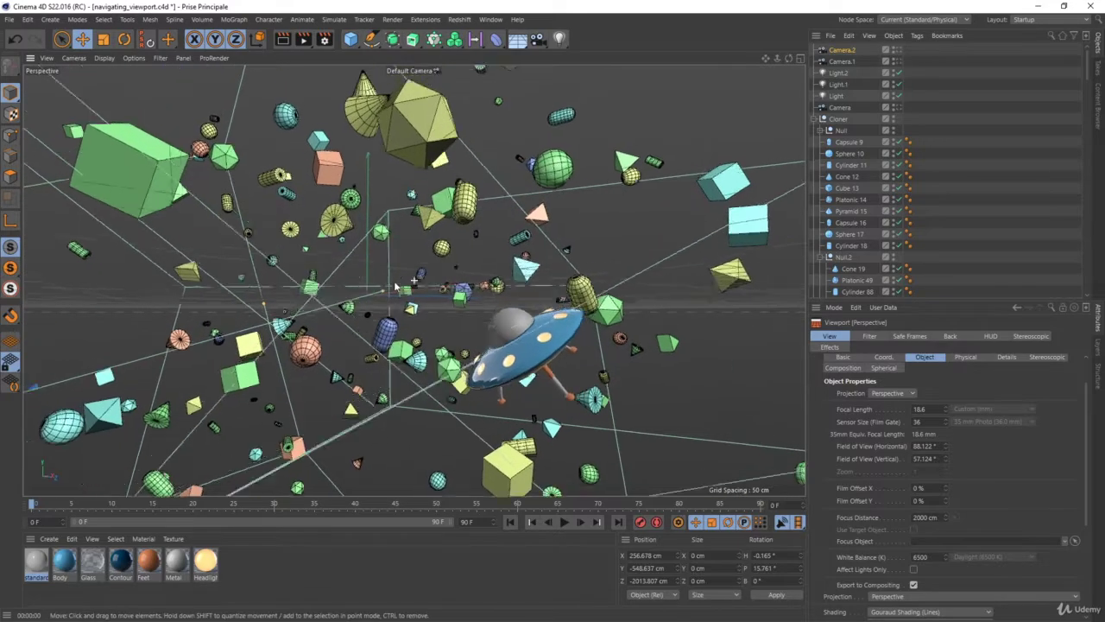
left_click_drag(394, 272, 285, 344, "alt")
middle_click_drag(285, 344, 360, 262, "alt")
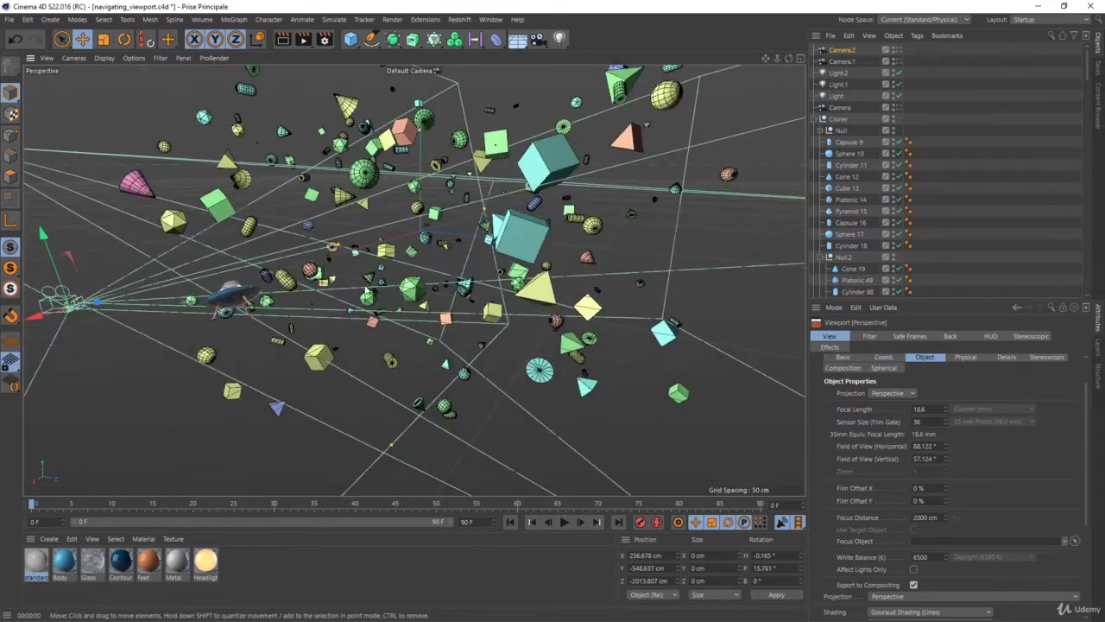
right_click(946, 410)
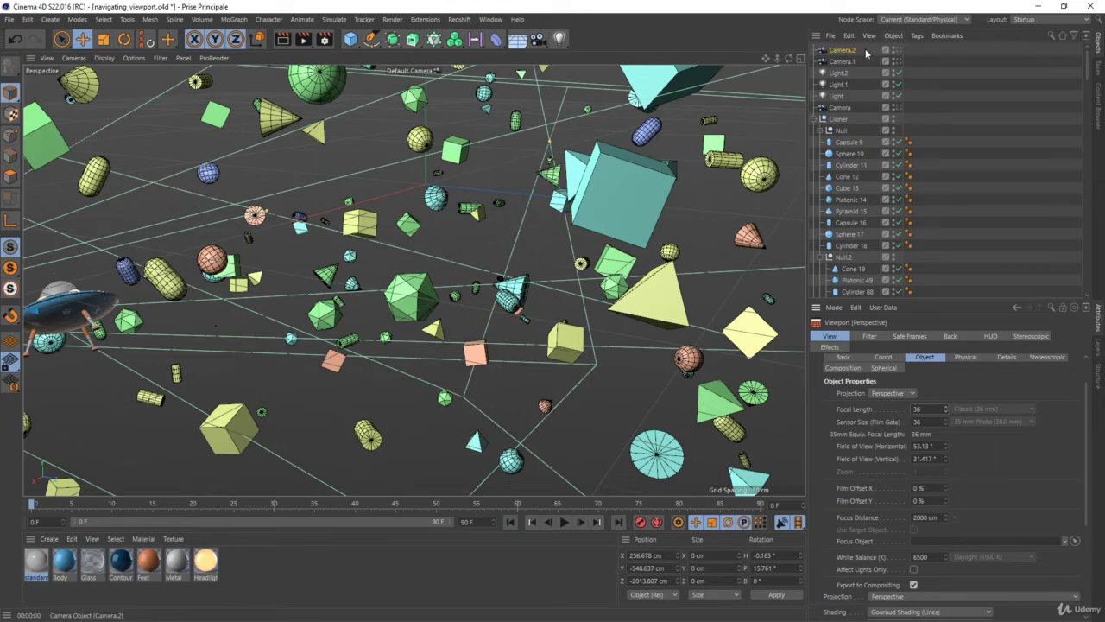
Step: Look through Camera.2 with its object properties open, try a focal length of 33.9, and reset it to 36
left_click(898, 51)
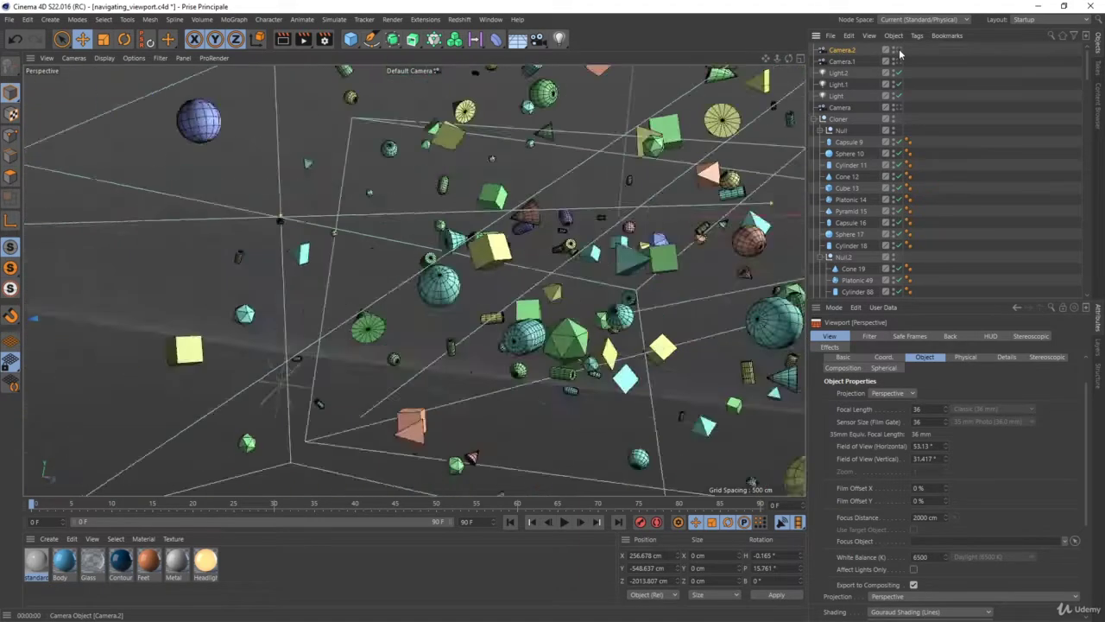
left_click(845, 51)
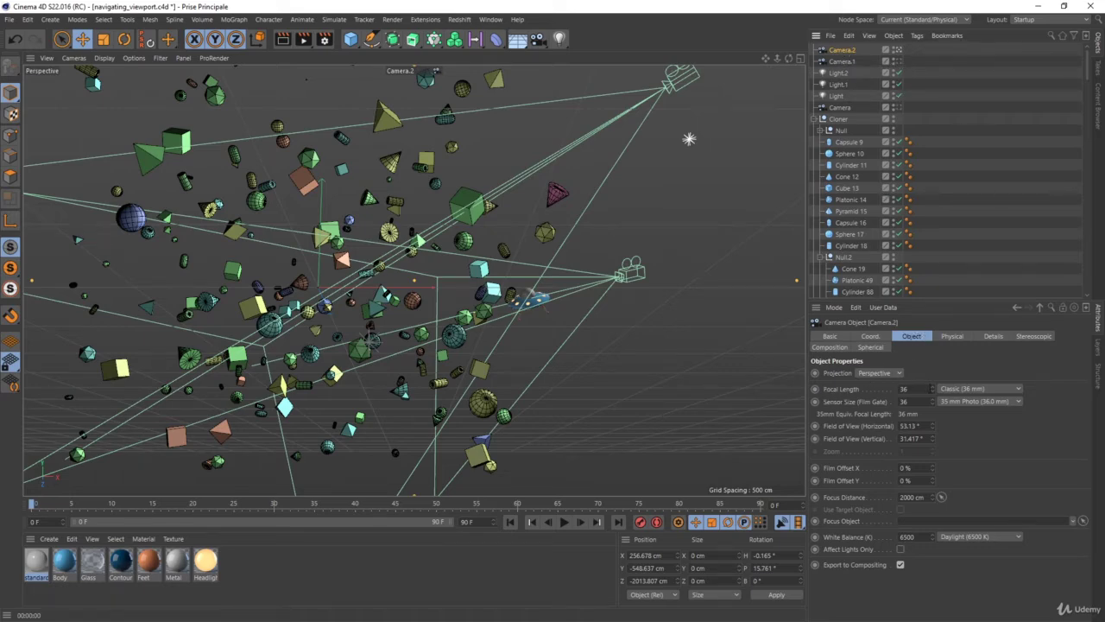
mouse_move(933, 392)
left_mouse_down()
mouse_move(932, 371)
mouse_move(928, 410)
mouse_move(931, 387)
mouse_move(927, 395)
left_mouse_up()
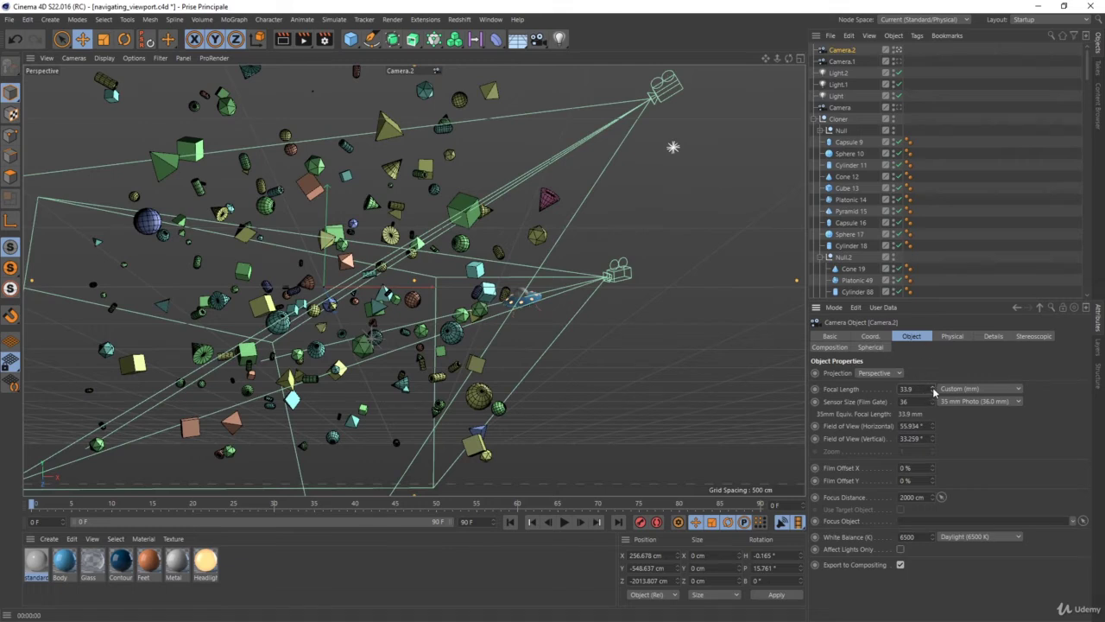
right_click(933, 393)
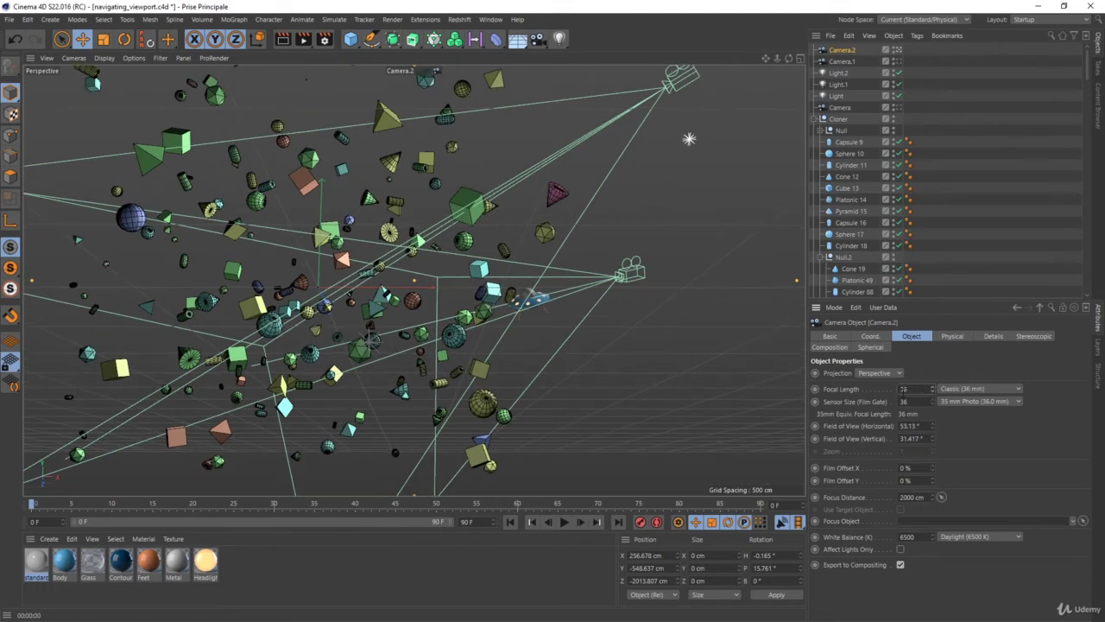